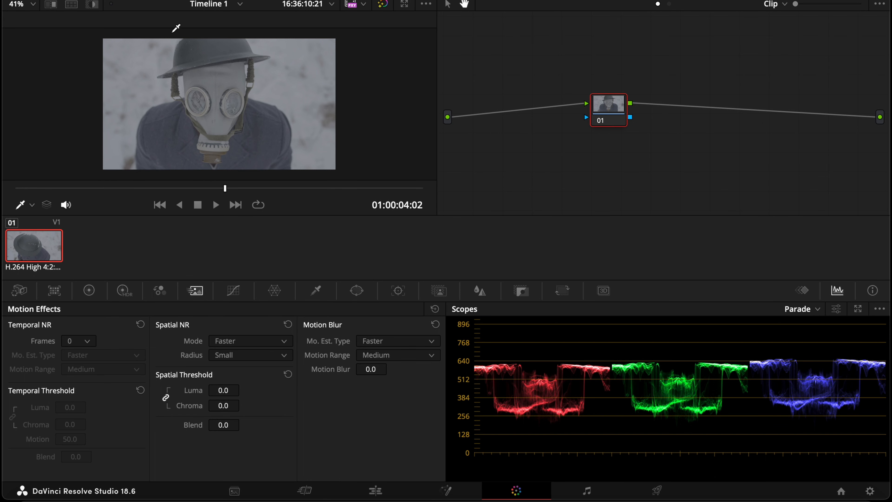
Apply the Meister Film Emulation still from the PowerGrade 4 album to the clip
click(63, 1)
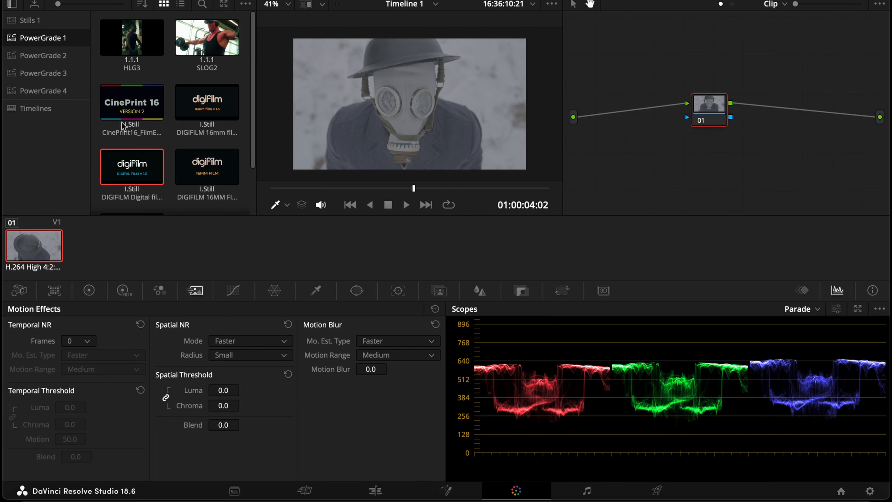
click(29, 91)
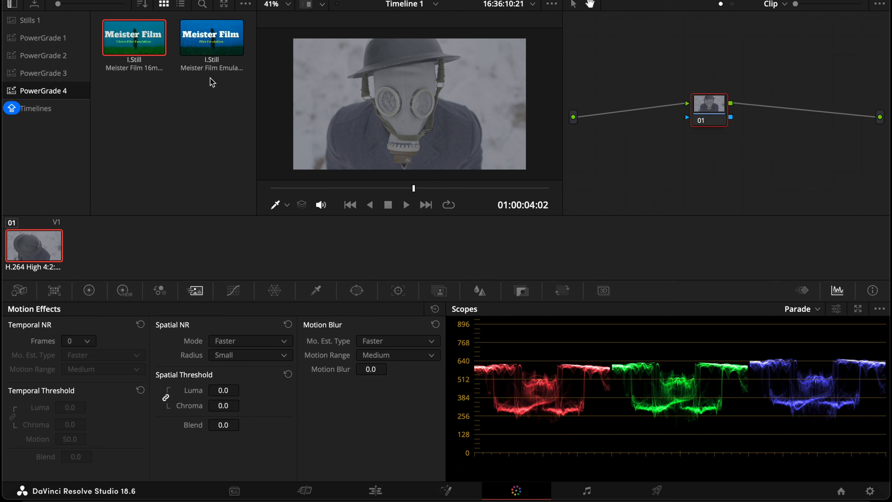
double_click(213, 42)
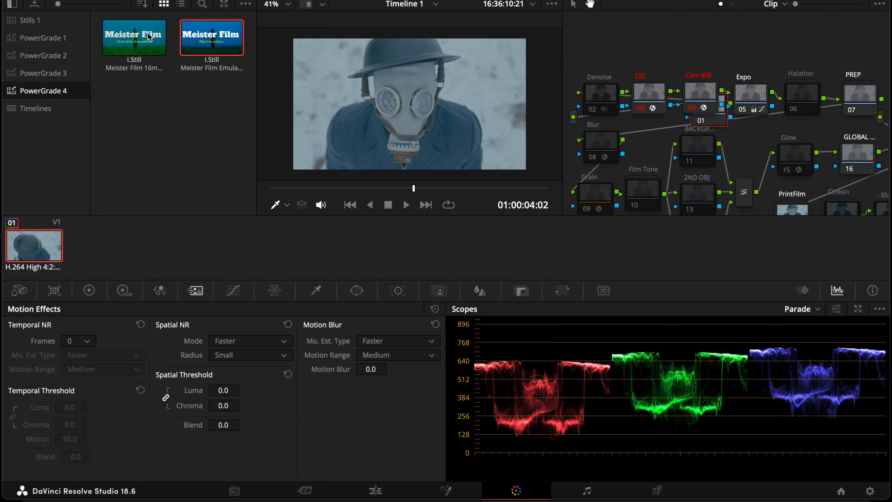
Delete the clip's original node 01 from the node tree
click(26, 0)
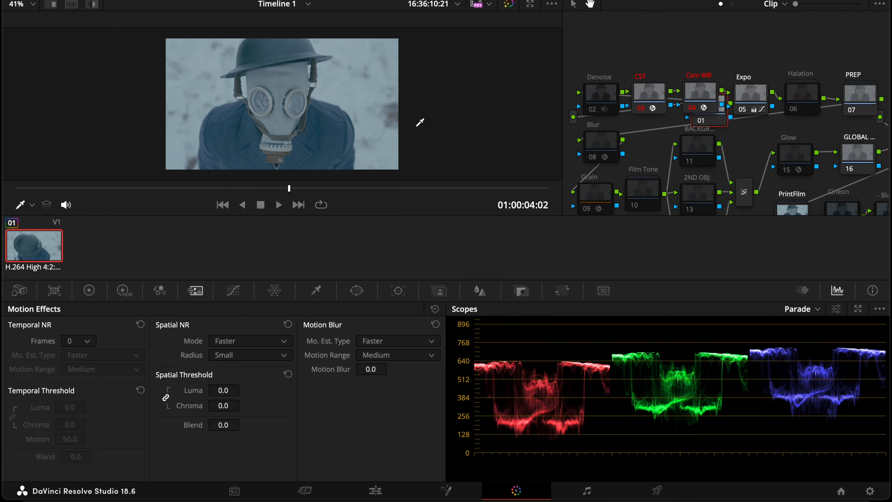
click(714, 119)
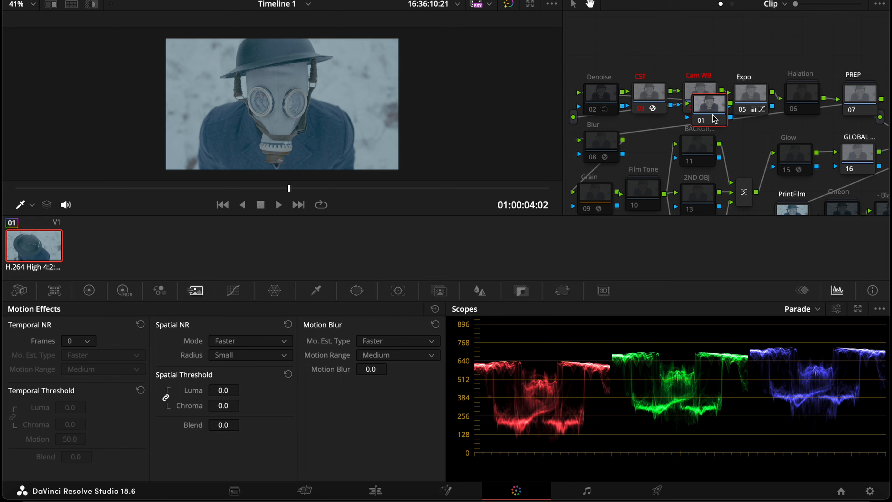
key(Delete)
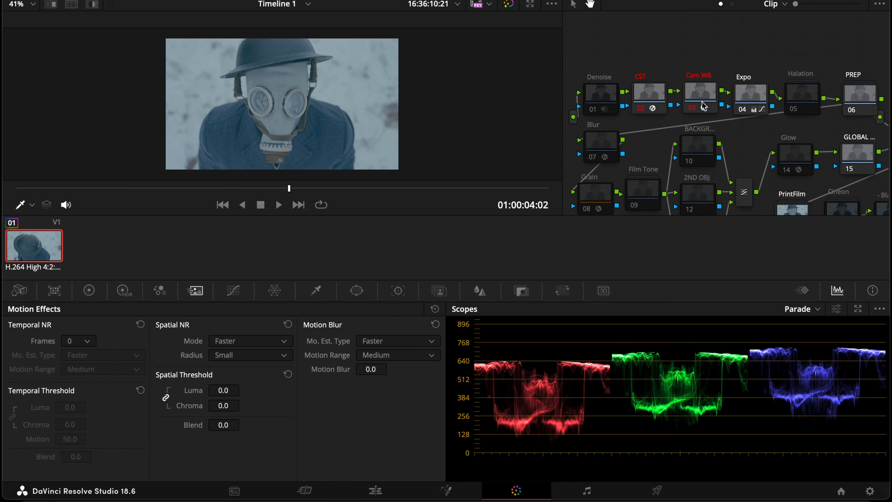
Set the CST node's Input Color Space to Sony S-Gamut3
click(805, 1)
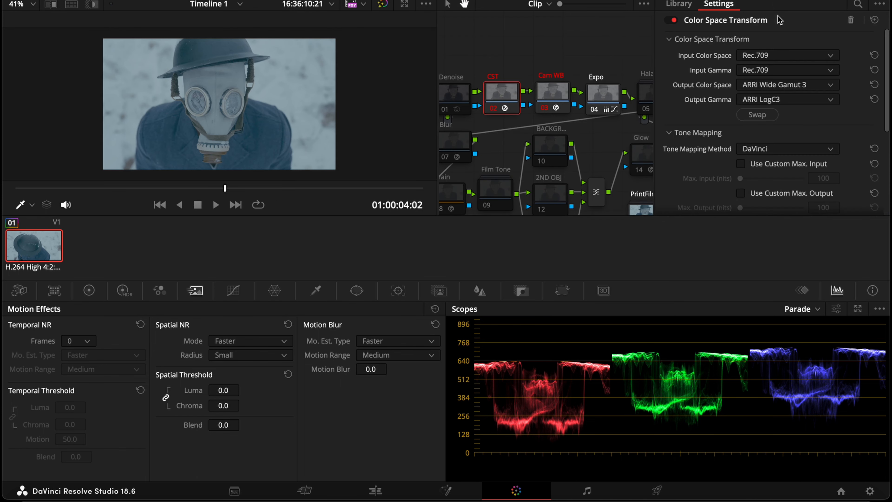
click(777, 56)
scroll(797, 105, down, 5)
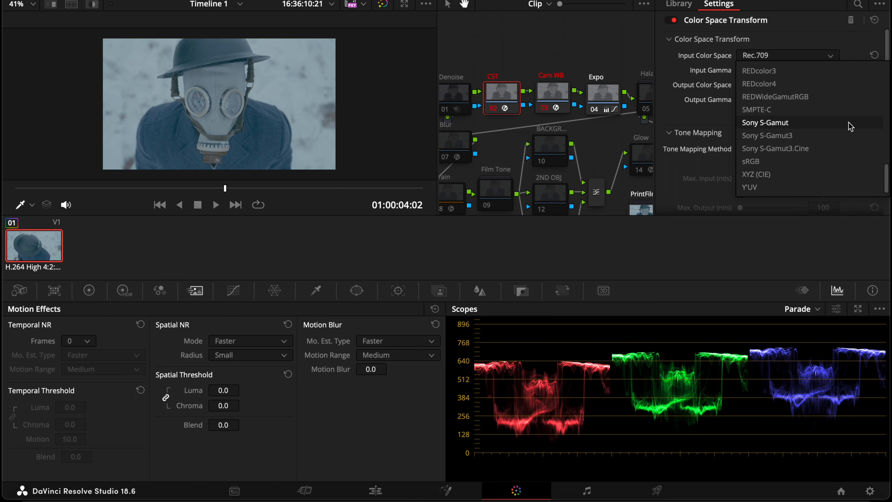
click(828, 139)
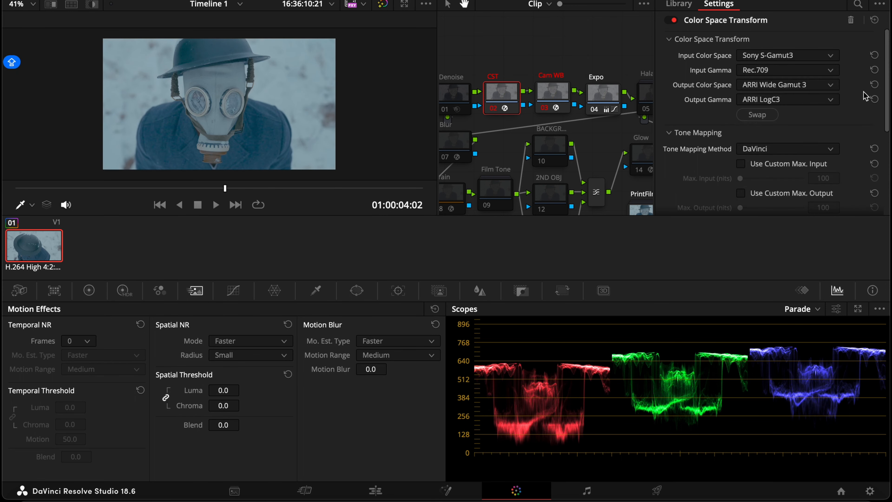
Set the CST node's Input Gamma to Sony S-Log3
click(786, 69)
scroll(805, 155, down, 3)
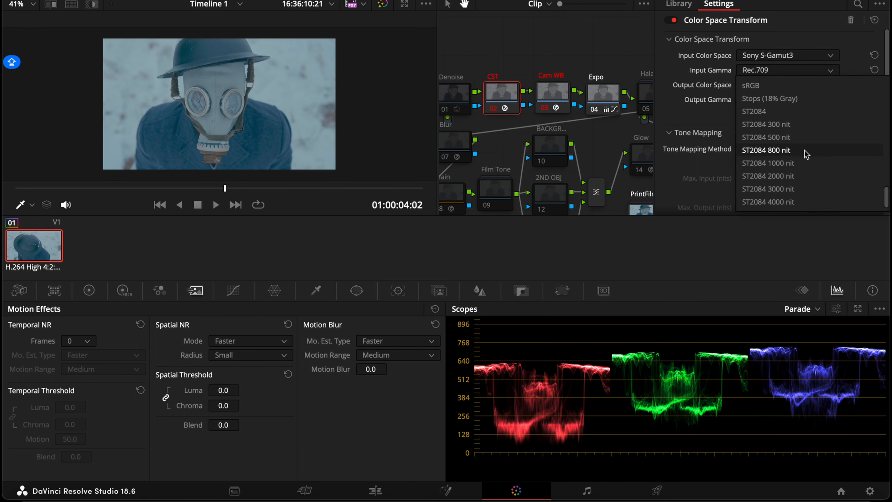
scroll(822, 140, up, 4)
scroll(819, 162, down, 3)
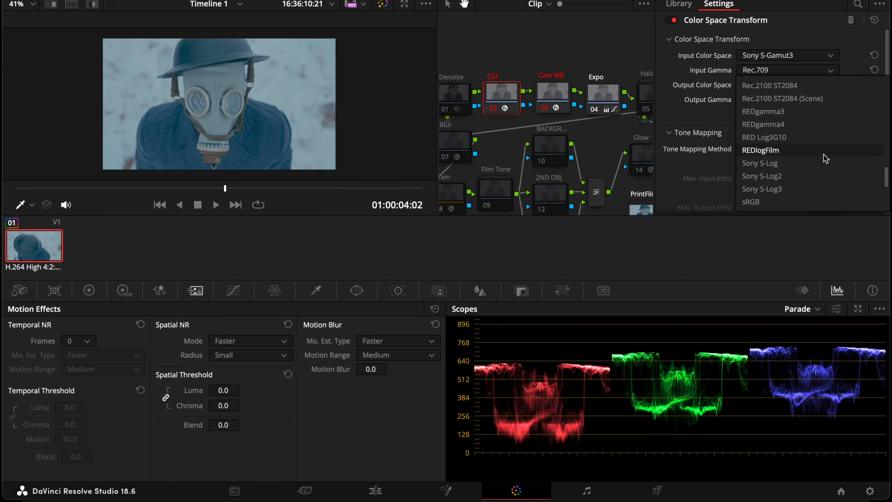
scroll(773, 151, up, 2)
scroll(796, 117, down, 5)
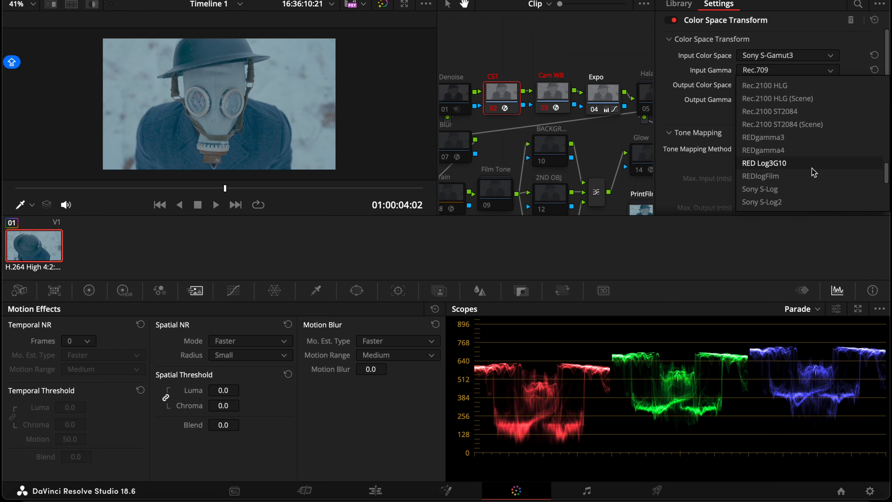
click(786, 103)
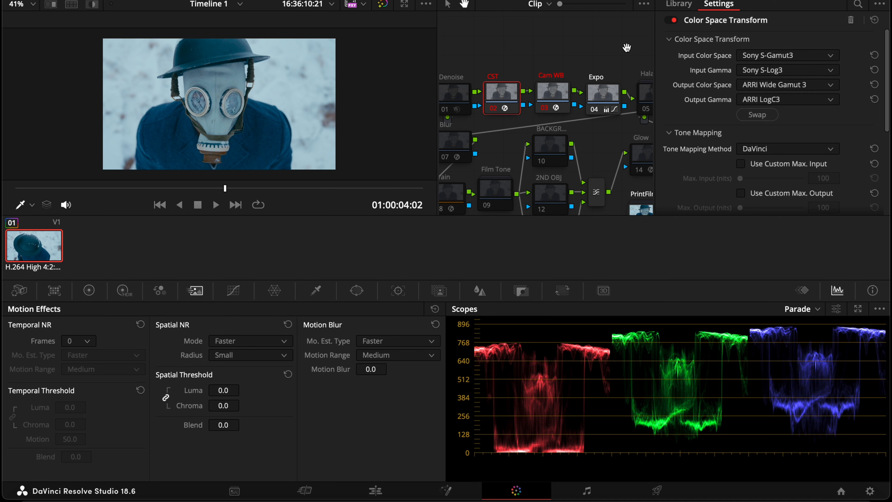
Toggle the CST node off and on to compare the image with and without the conversion
click(818, 0)
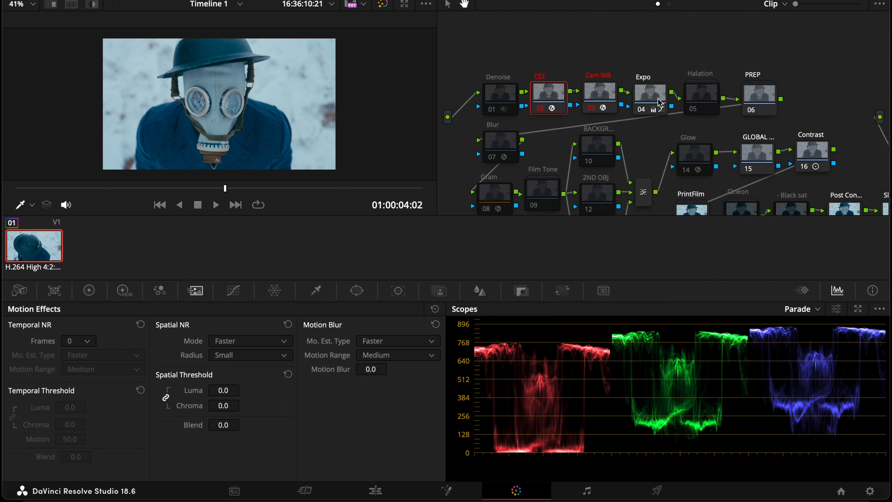
scroll(679, 100, down, 1)
scroll(683, 103, down, 1)
scroll(318, 111, up, 3)
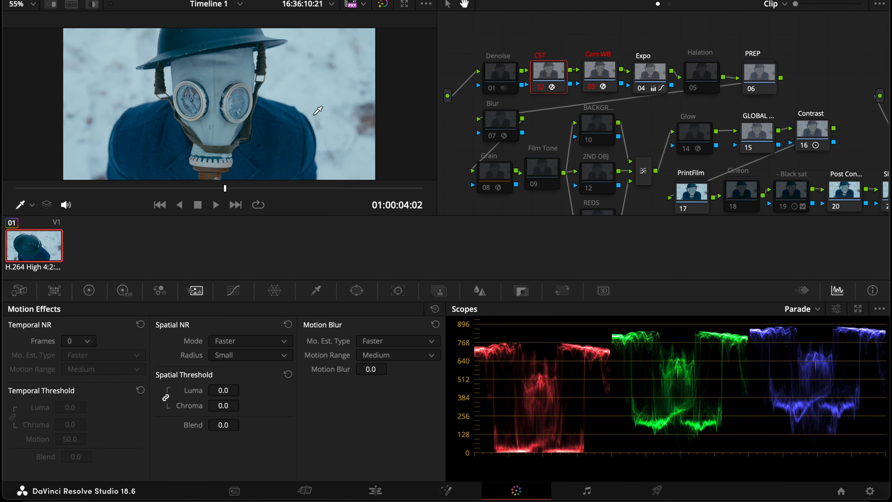
scroll(319, 110, down, 3)
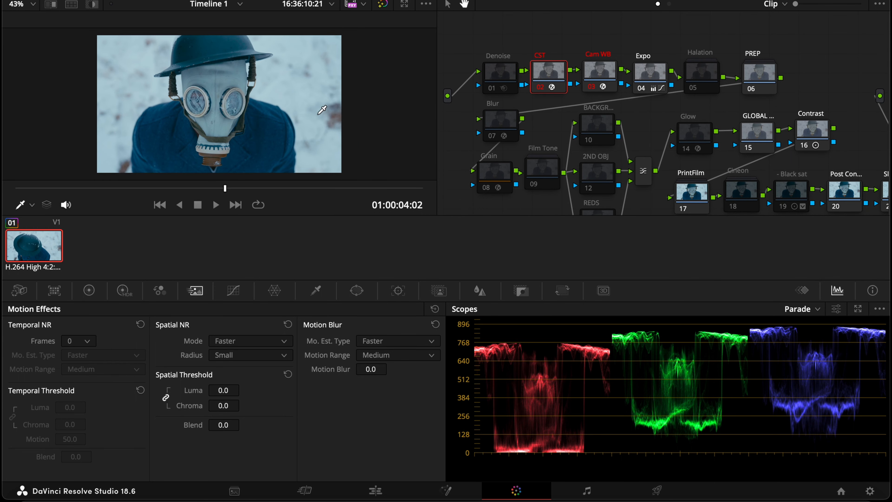
click(541, 87)
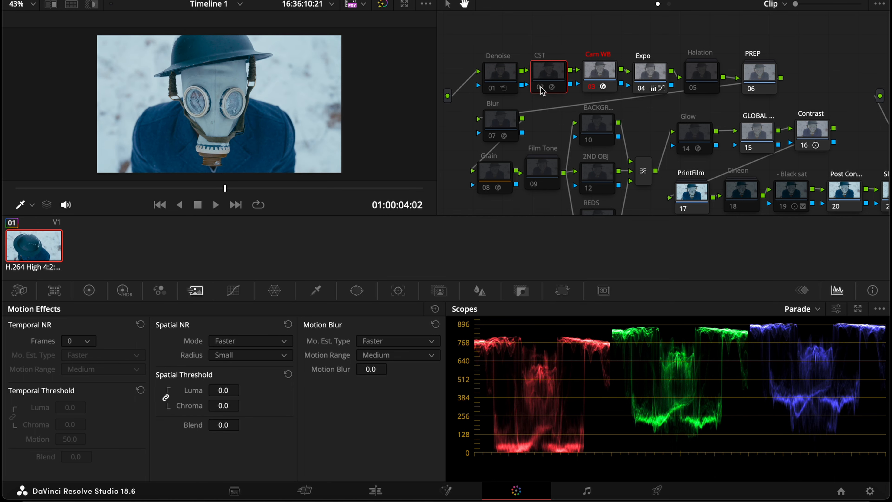
click(541, 88)
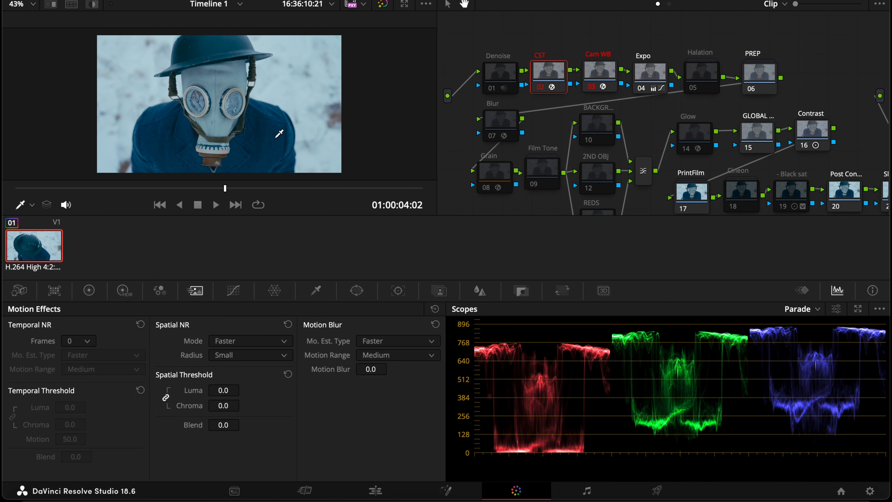
Open the Primaries color wheels for the Contrast node and nudge that node slightly to the right
click(816, 132)
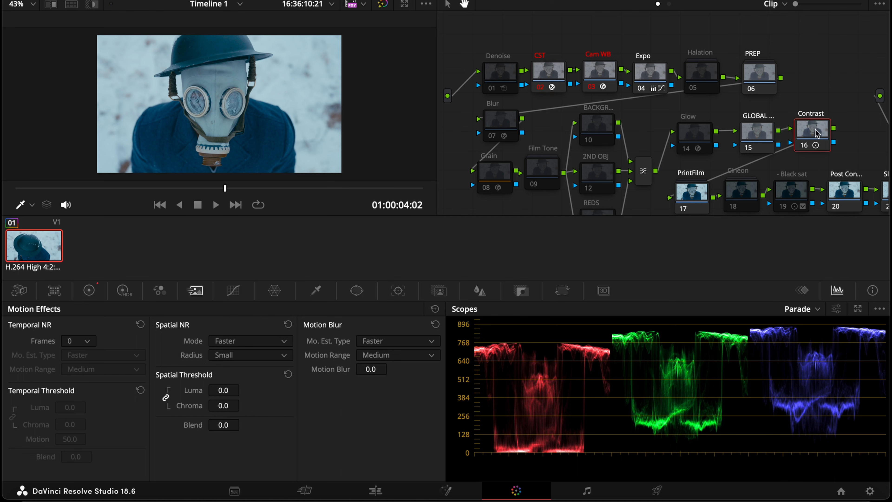
click(90, 292)
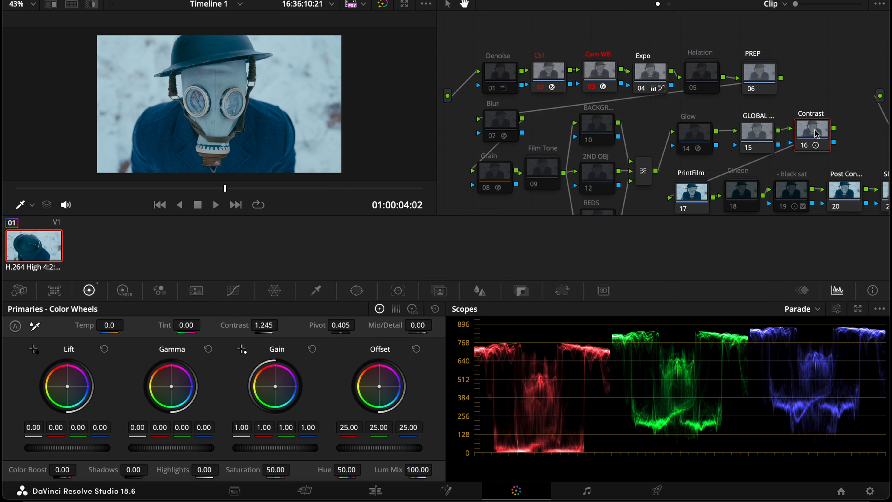
drag(816, 133, 840, 135)
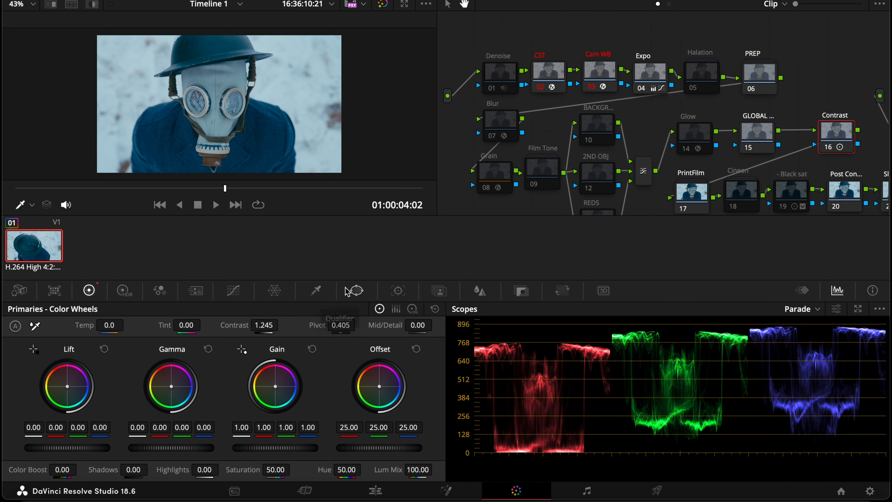
Lower the Contrast node's contrast to 0.728
drag(273, 325, 283, 324)
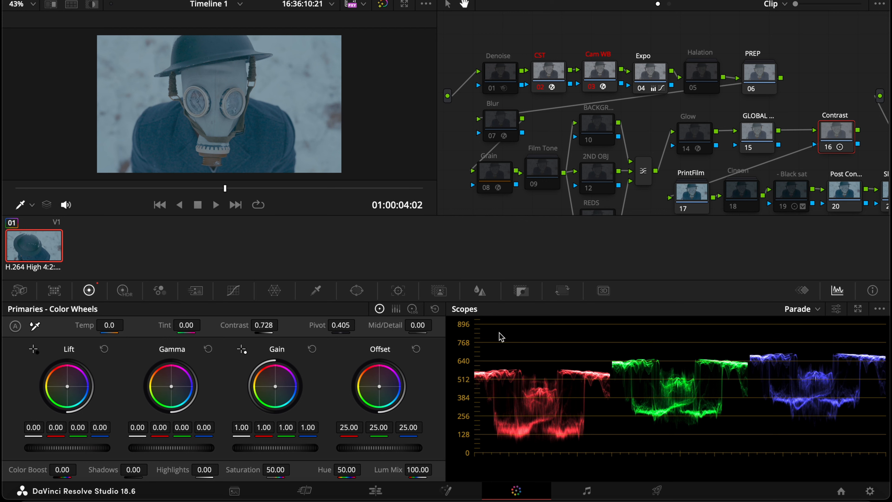
scroll(502, 346, down, 1)
scroll(505, 356, up, 1)
scroll(506, 365, up, 1)
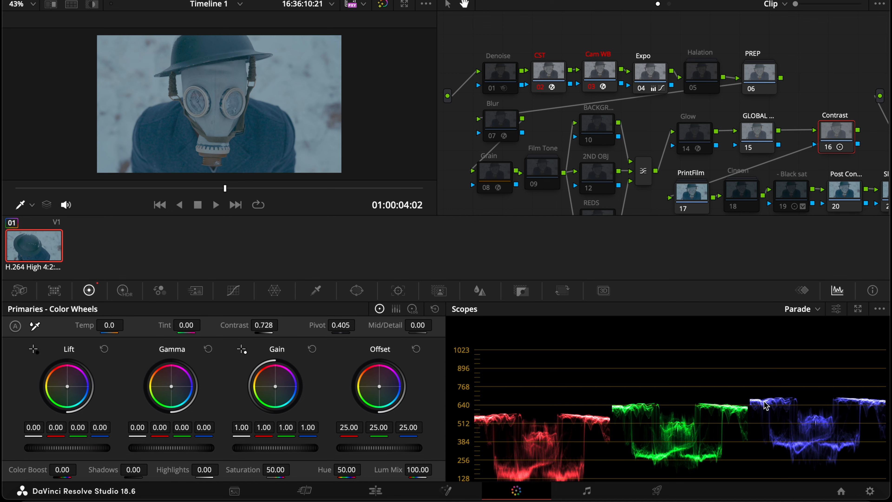
scroll(812, 388, down, 2)
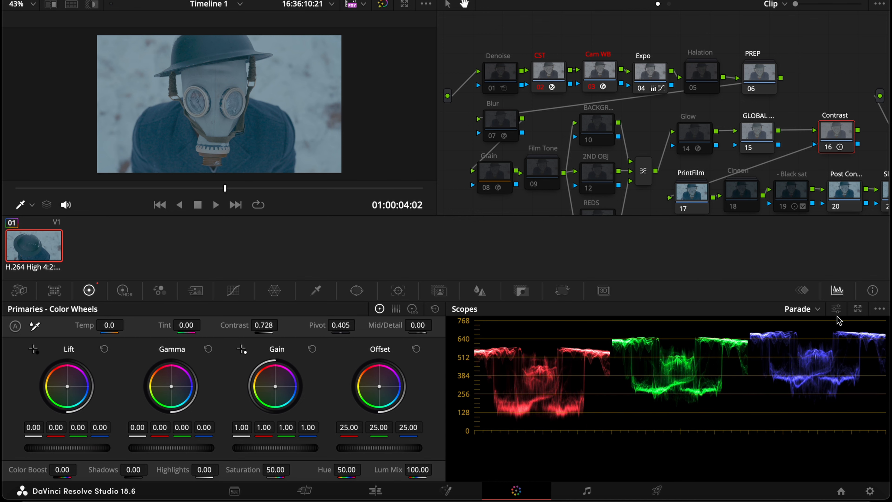
Switch the scope display to Waveform
click(816, 310)
click(808, 340)
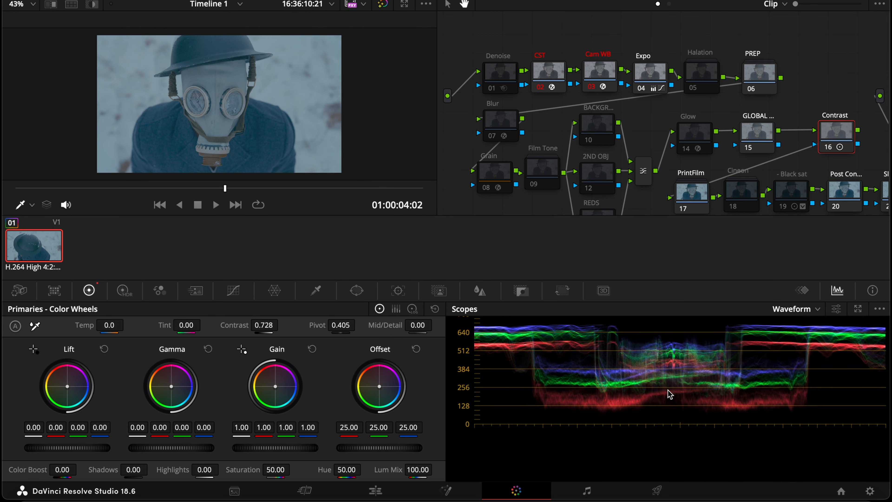
scroll(670, 395, up, 1)
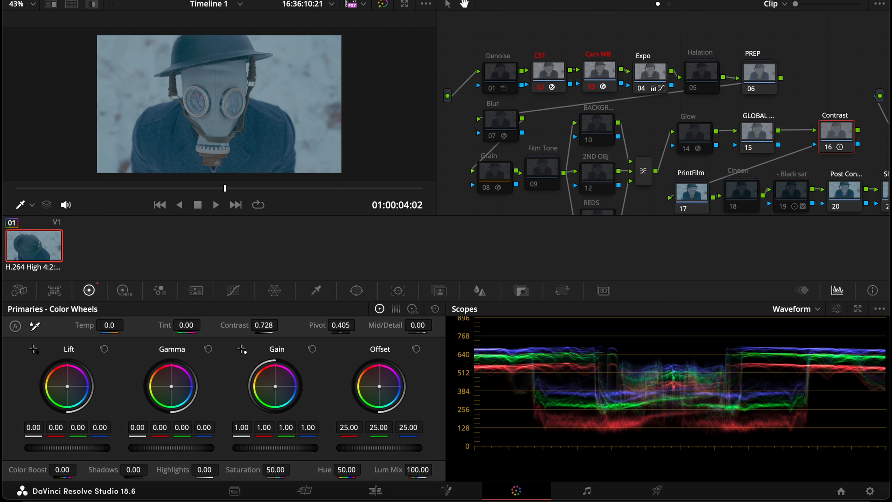
Set the Contrast node's contrast to 1.184
drag(264, 325, 328, 324)
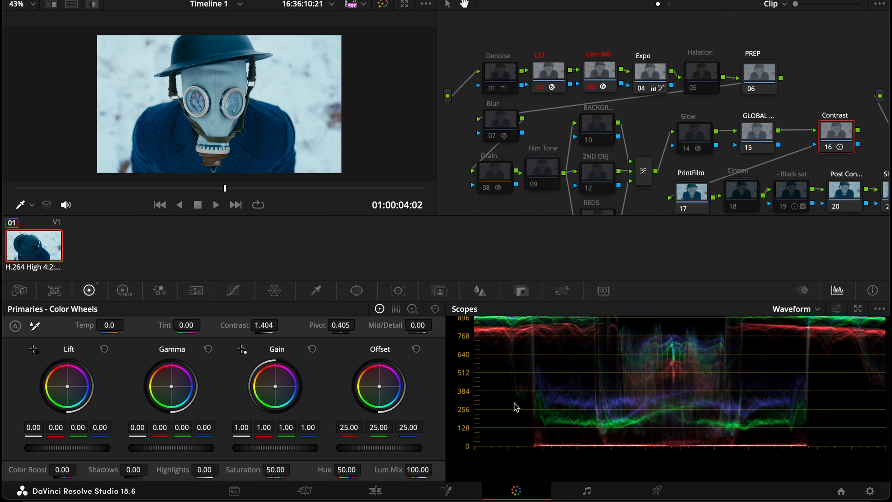
scroll(563, 386, up, 3)
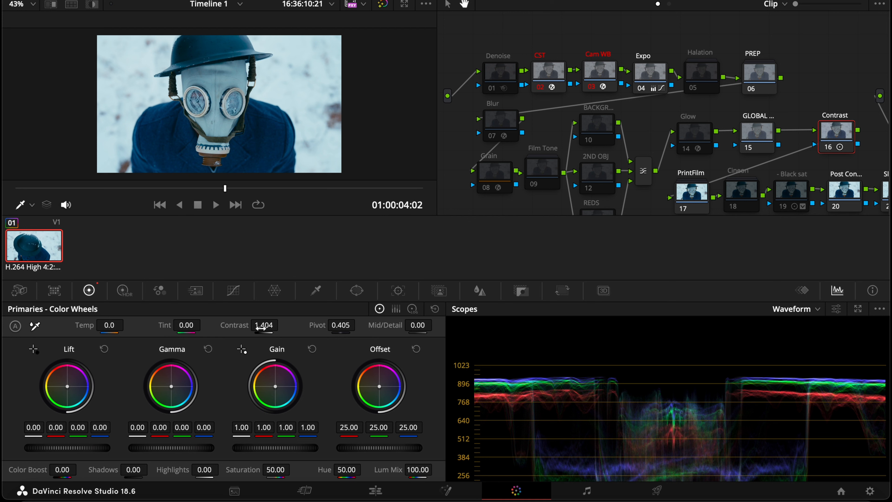
drag(260, 327, 265, 327)
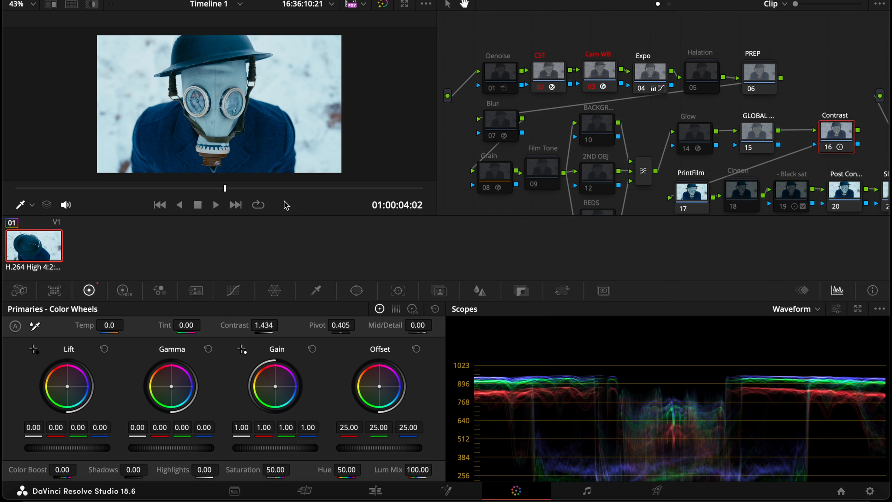
drag(263, 325, 217, 325)
drag(282, 325, 285, 325)
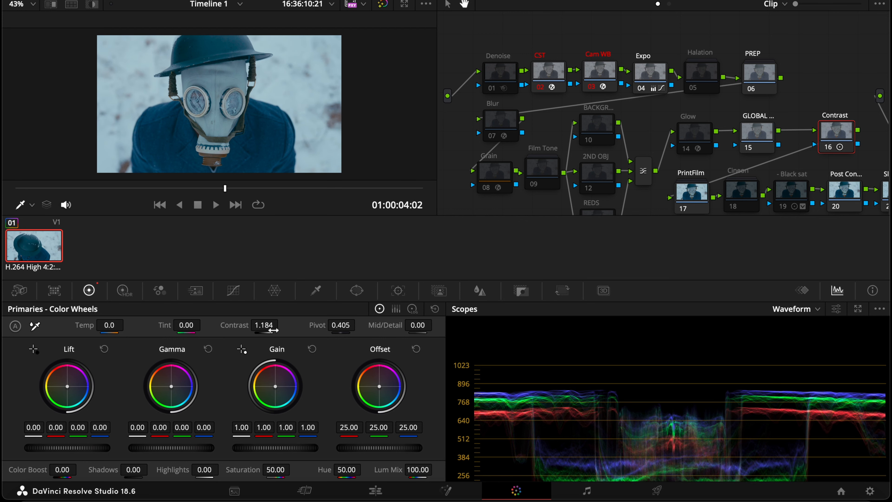
Switch the scope display back to Parade
drag(471, 388, 496, 319)
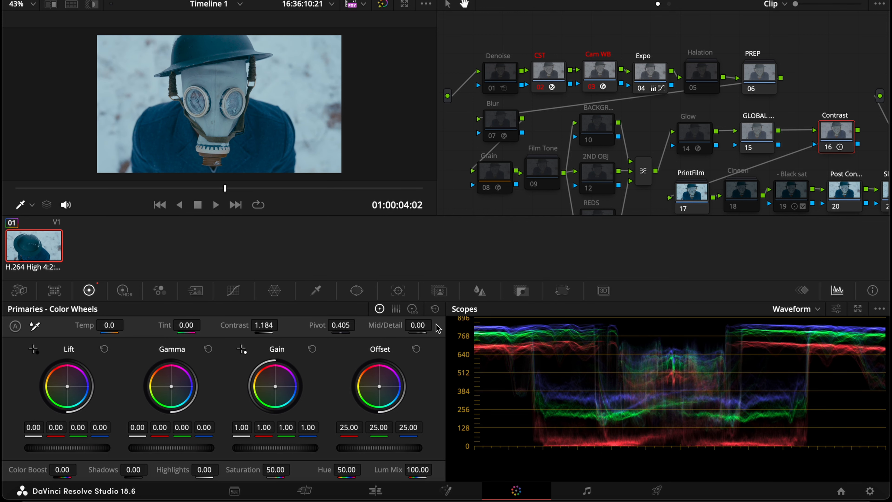
click(804, 311)
click(779, 328)
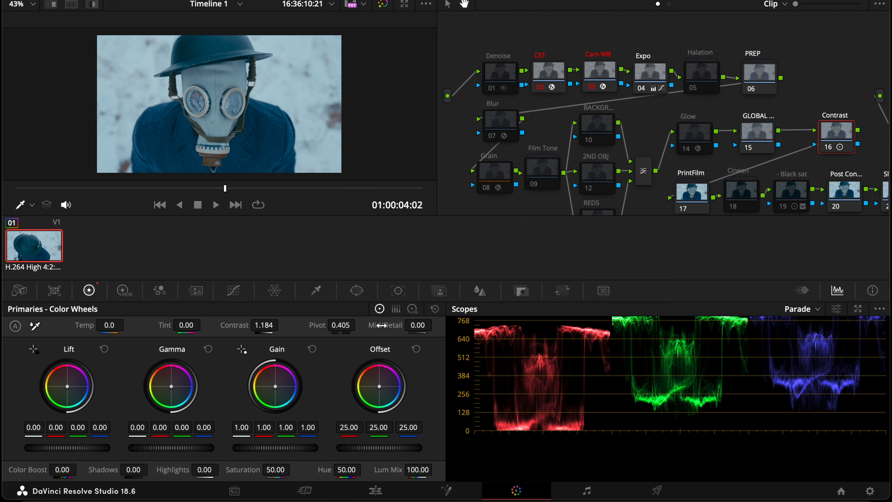
Set the Contrast node's pivot to 0.423 and select the GLOBAL node to inspect its primaries
mouse_move(343, 325)
mouse_down()
mouse_move(308, 325)
mouse_move(348, 325)
mouse_move(335, 325)
mouse_up()
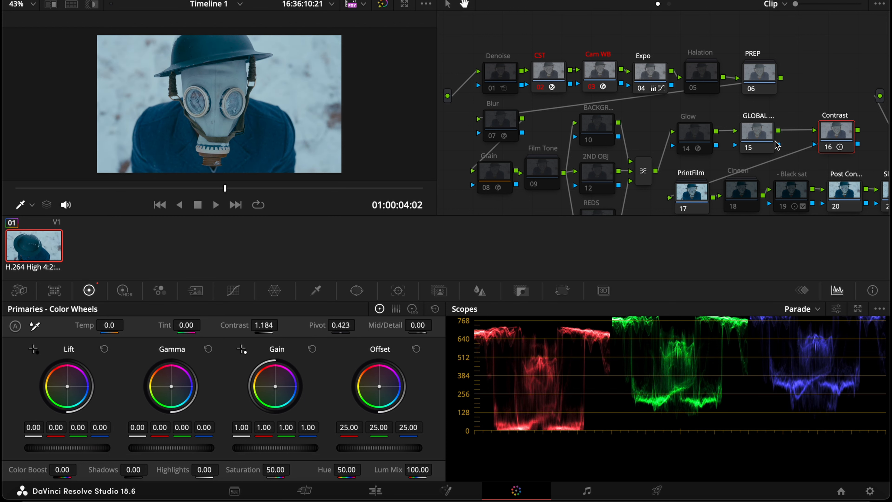
click(755, 135)
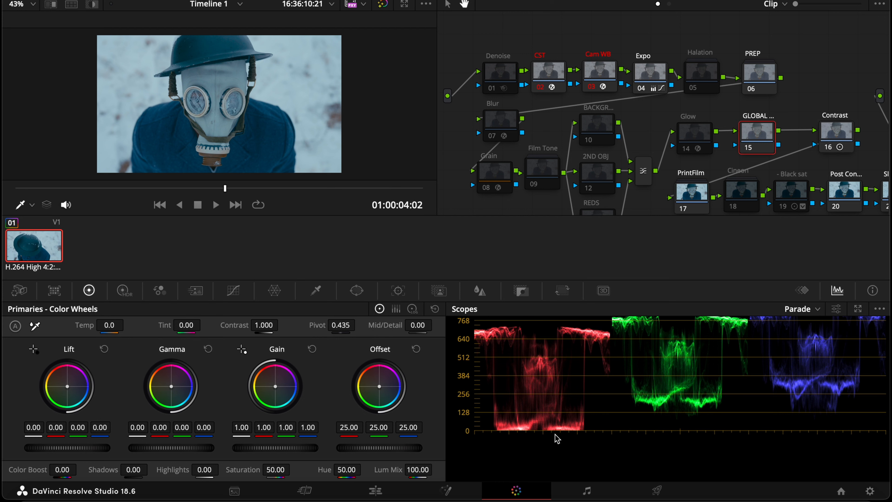
scroll(565, 413, up, 3)
scroll(597, 416, down, 4)
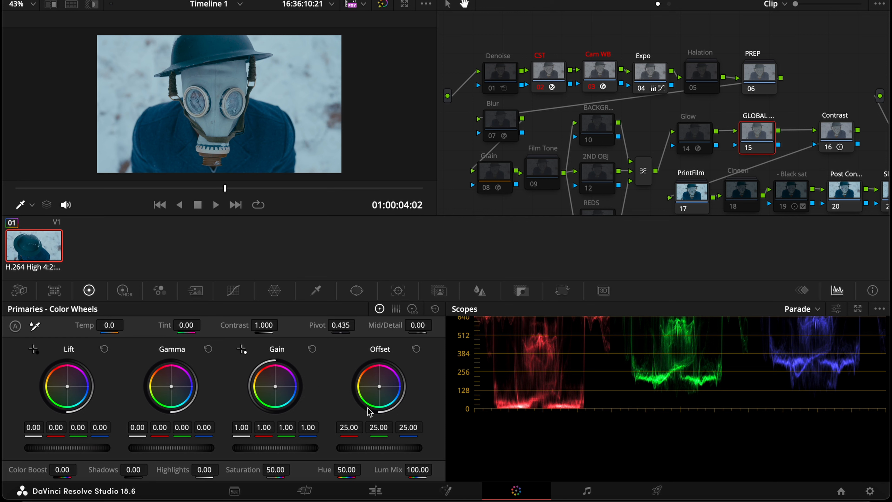
Select the Cam WB node and warm its Offset wheel to 25.23, 23.94, 19.53
scroll(582, 368, up, 5)
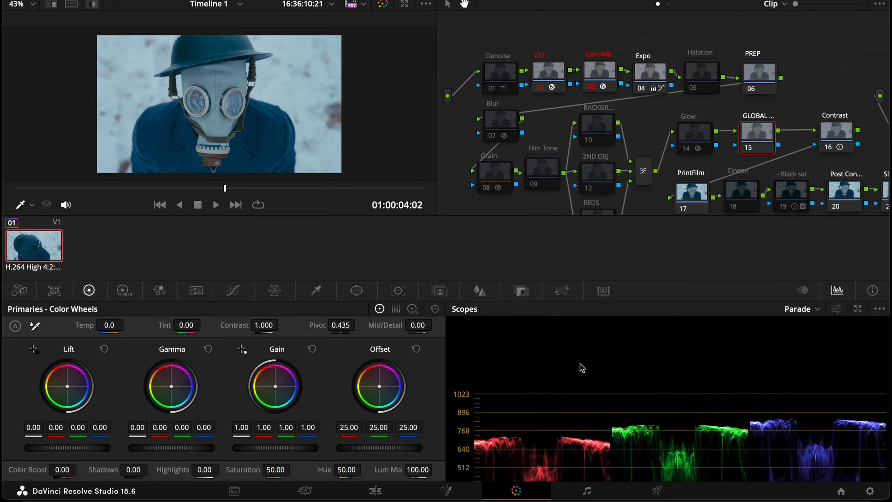
scroll(582, 367, down, 5)
click(599, 74)
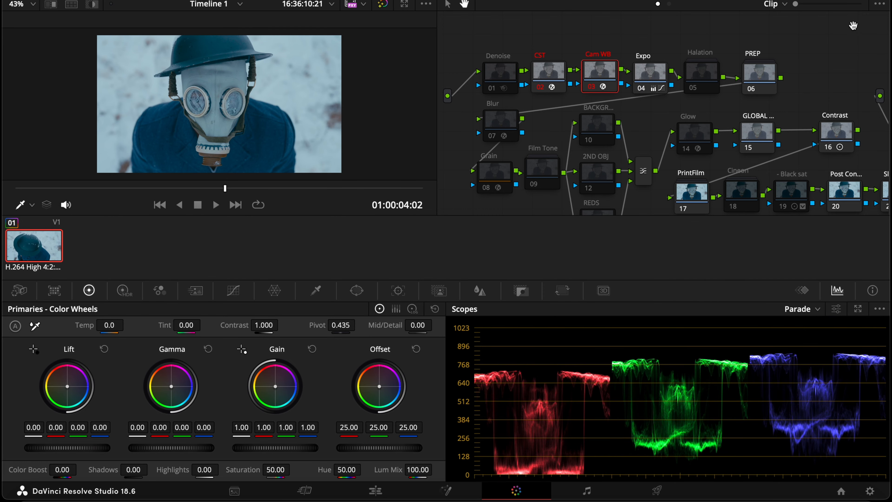
click(807, 0)
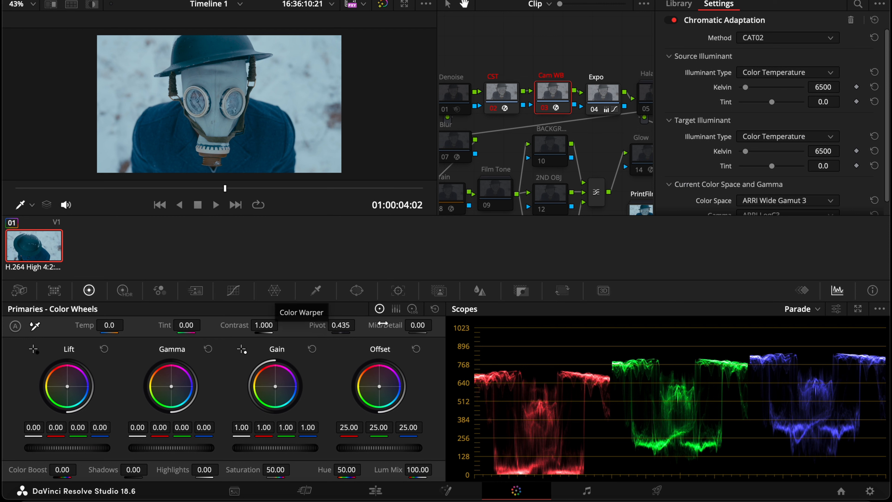
drag(745, 88, 627, 95)
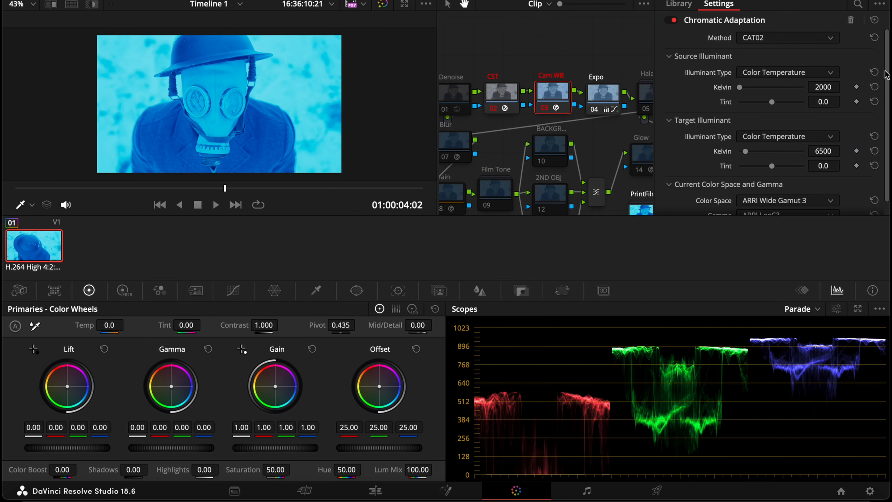
click(874, 87)
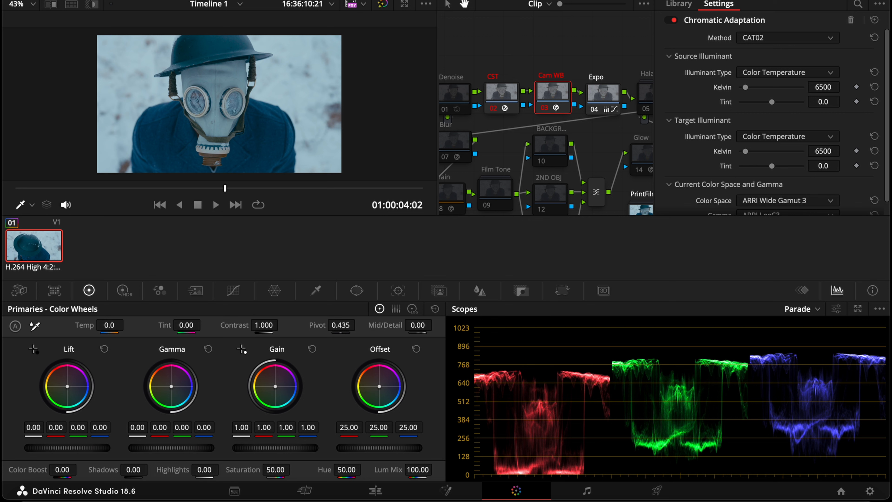
drag(379, 386, 378, 386)
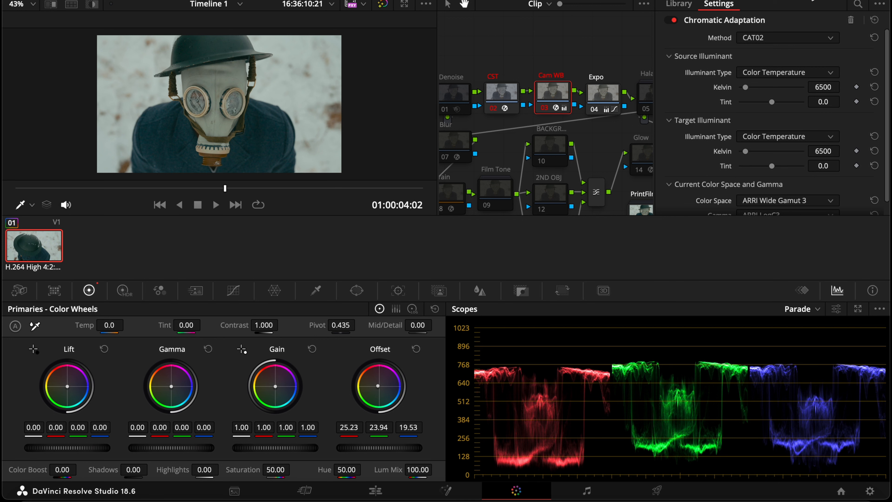
click(810, 0)
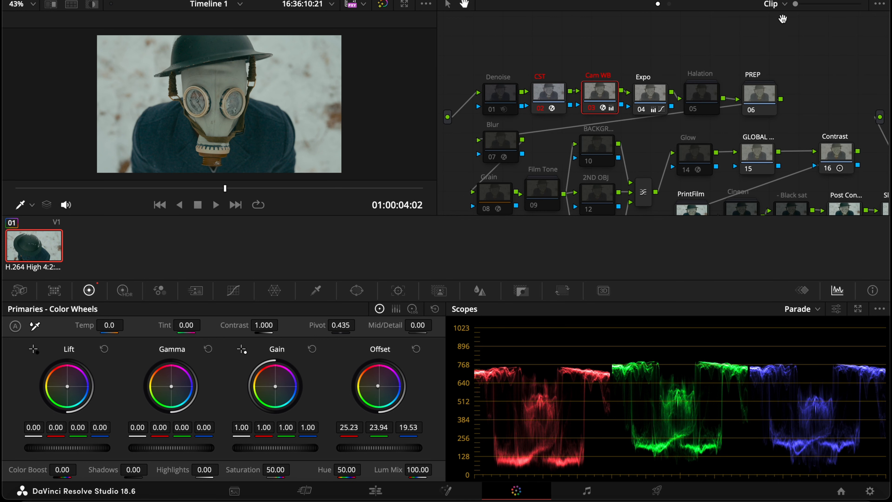
On the GLOBAL node, set Lift to -0.03 and Gain to 1.06
click(758, 160)
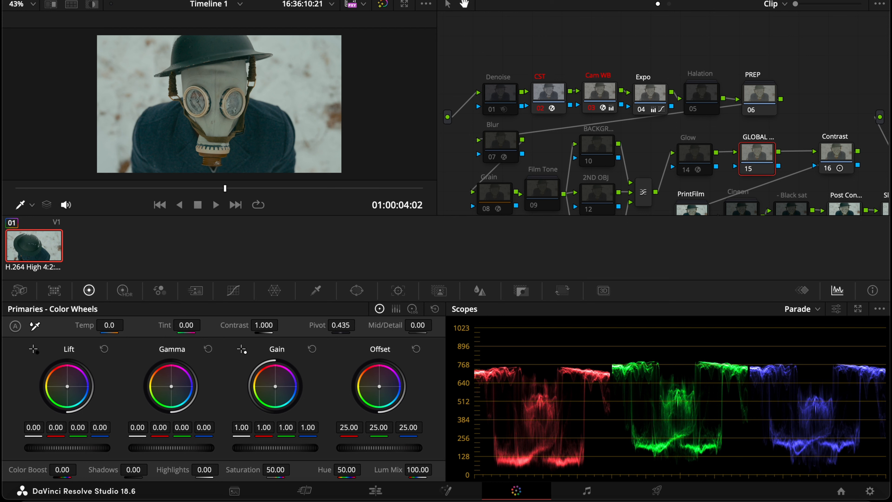
drag(67, 448, 55, 448)
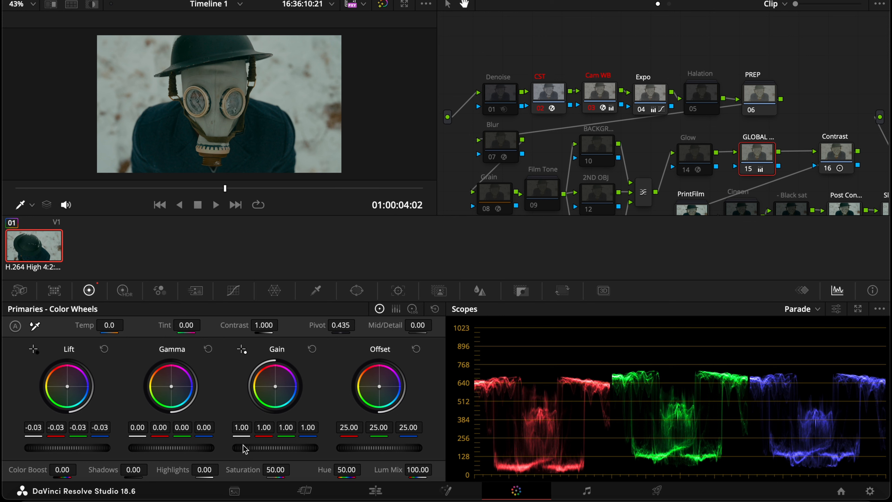
drag(275, 447, 299, 447)
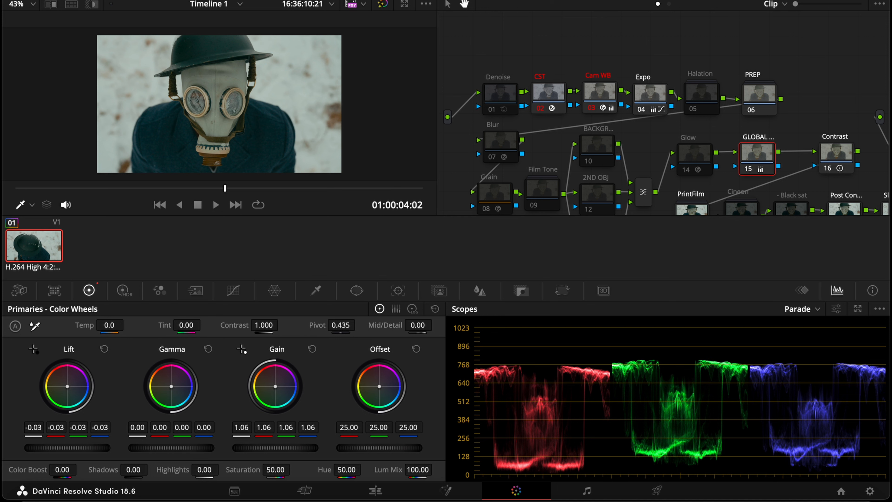
drag(172, 448, 175, 448)
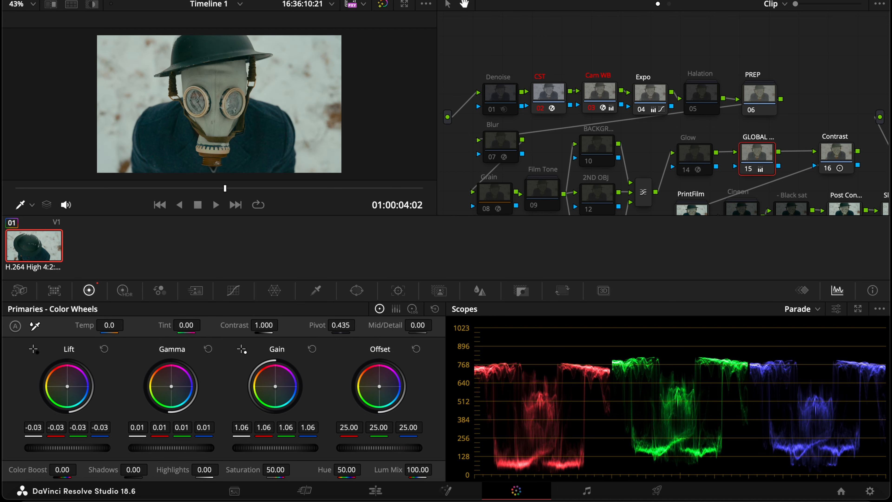
key(ctrl+z)
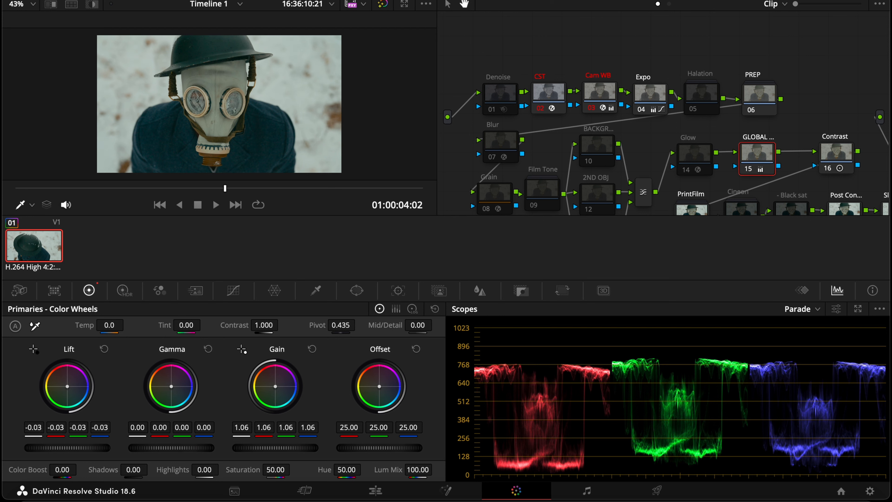
drag(171, 448, 173, 448)
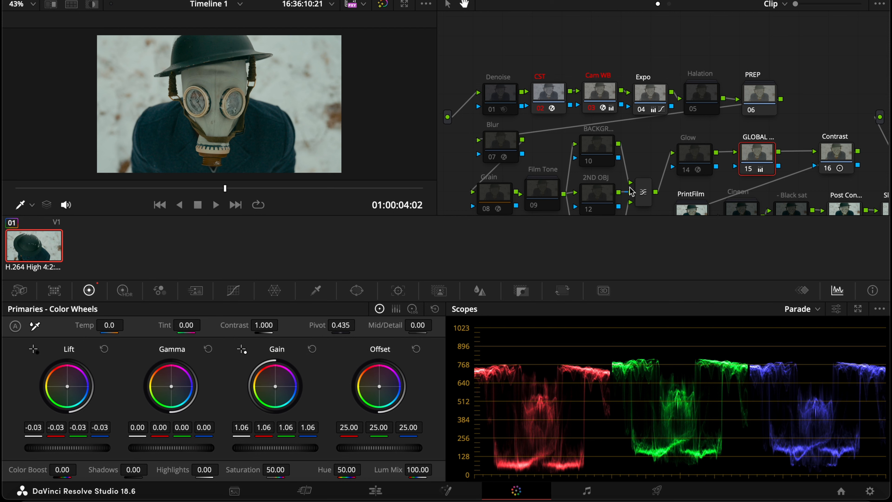
Inspect the graded image at different viewer zoom levels
scroll(610, 157, down, 1)
scroll(611, 158, down, 1)
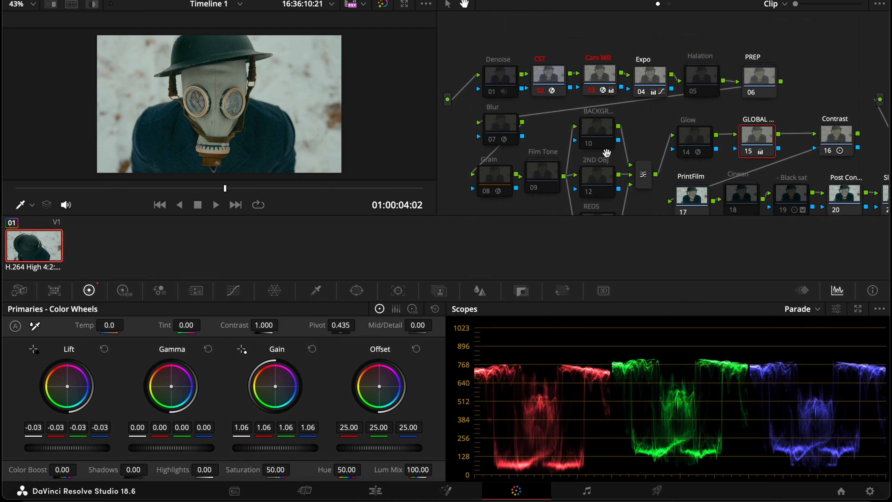
scroll(292, 130, up, 1)
scroll(293, 130, down, 4)
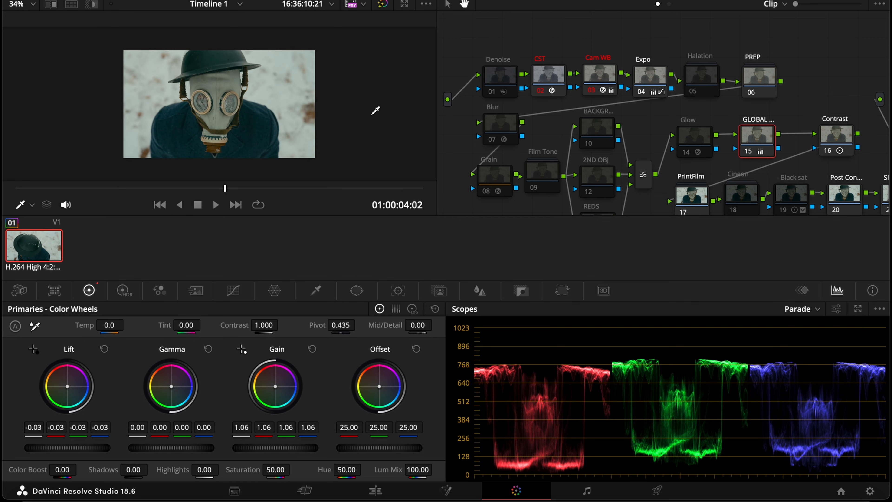
scroll(374, 111, up, 6)
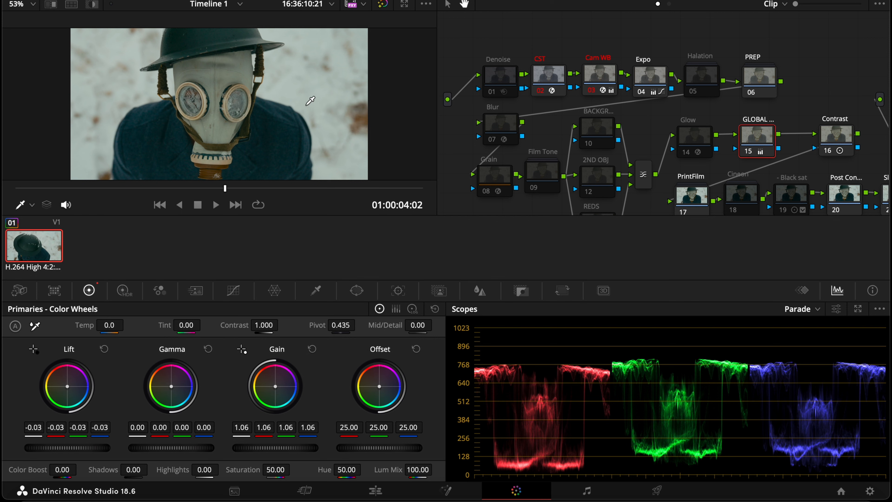
scroll(618, 141, down, 1)
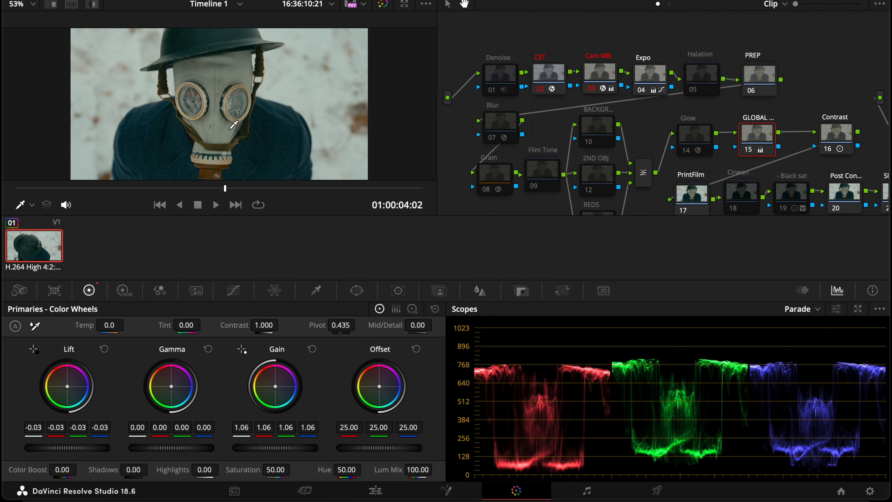
scroll(327, 110, down, 3)
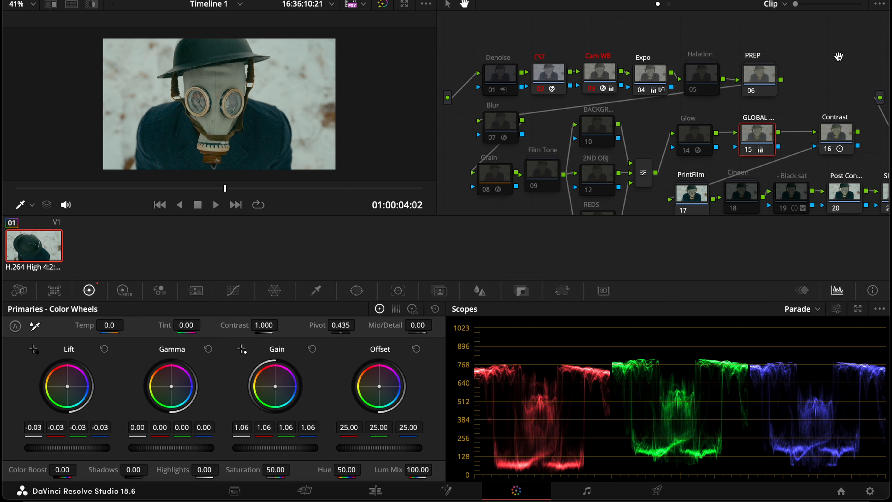
Reset all grades and nodes on the clip
right_click(803, 64)
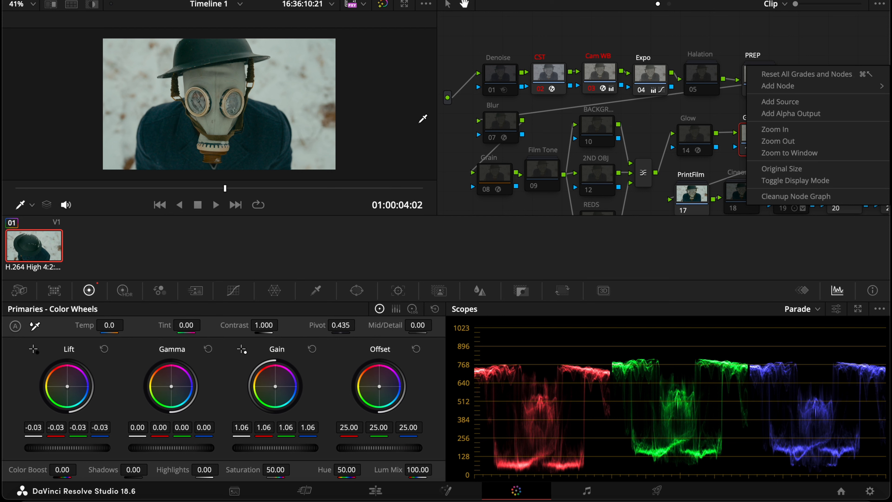
right_click(327, 107)
click(355, 116)
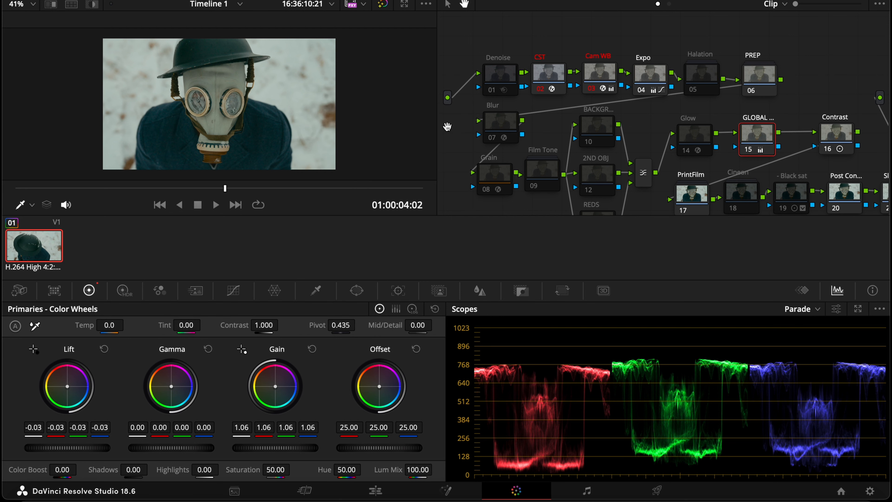
right_click(794, 88)
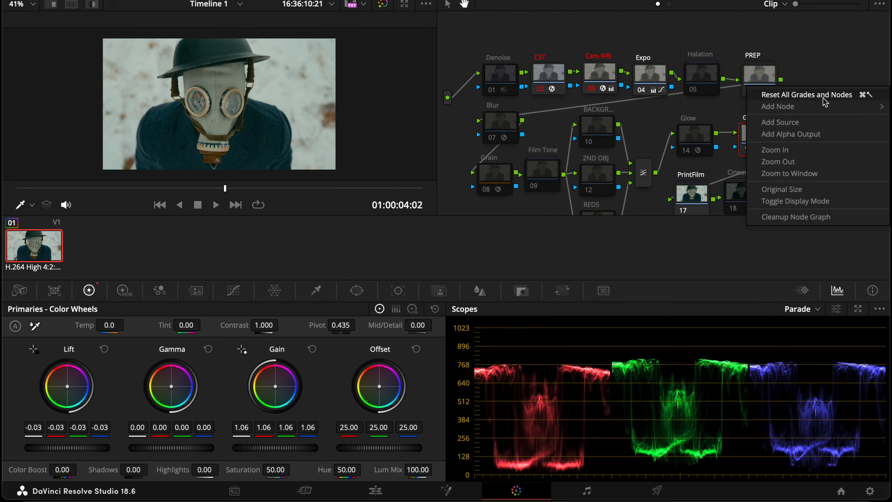
click(807, 94)
Apply the Meister Film Emulation PowerGrade from PowerGrade 4 and delete the leftover extra node
click(85, 2)
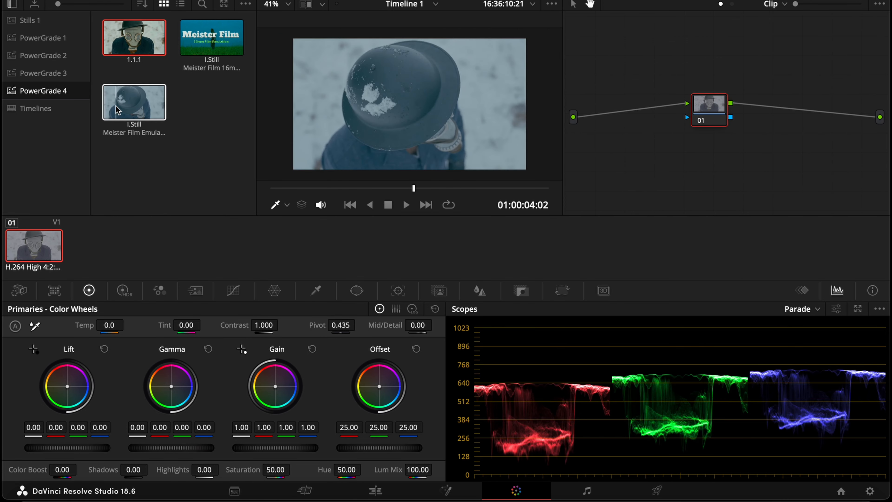
double_click(115, 106)
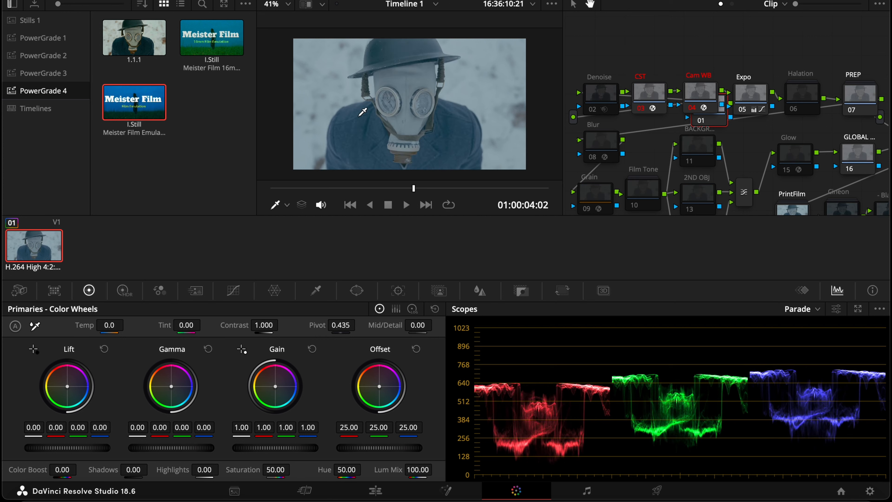
click(704, 118)
key(Delete)
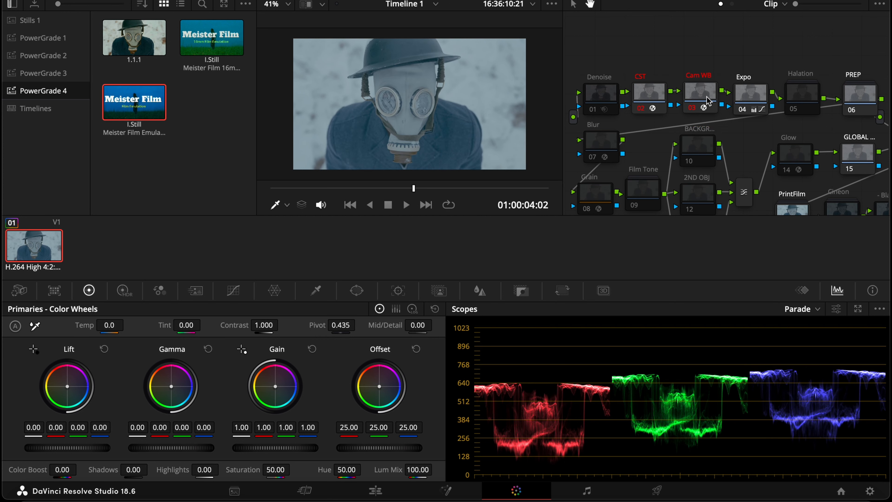
Set the CST node's input color space to Sony S-Gamut3.Cine
click(662, 94)
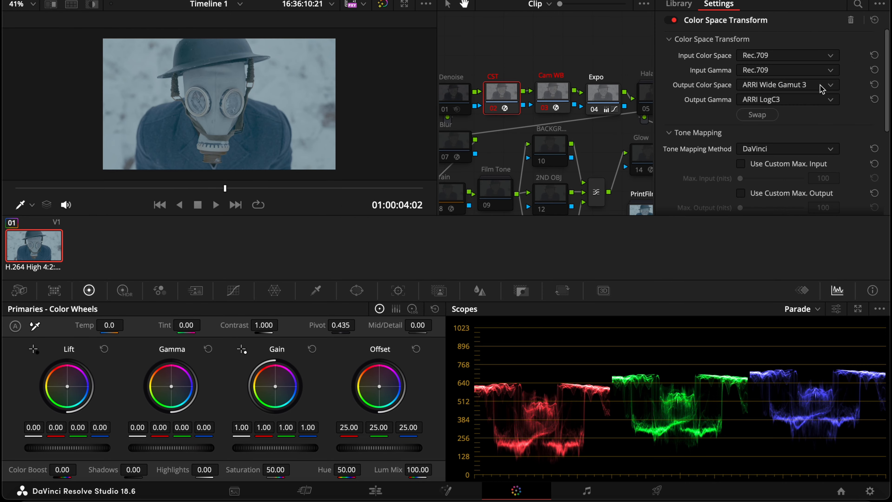
click(787, 55)
scroll(817, 133, down, 3)
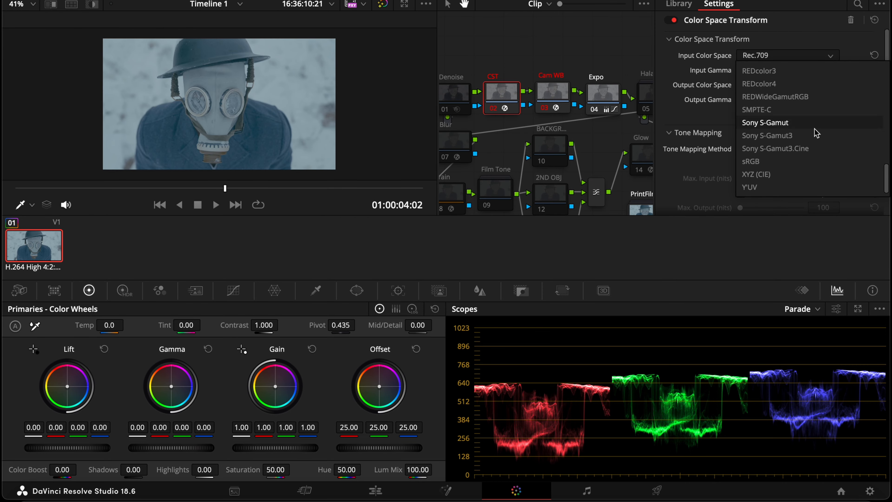
click(805, 148)
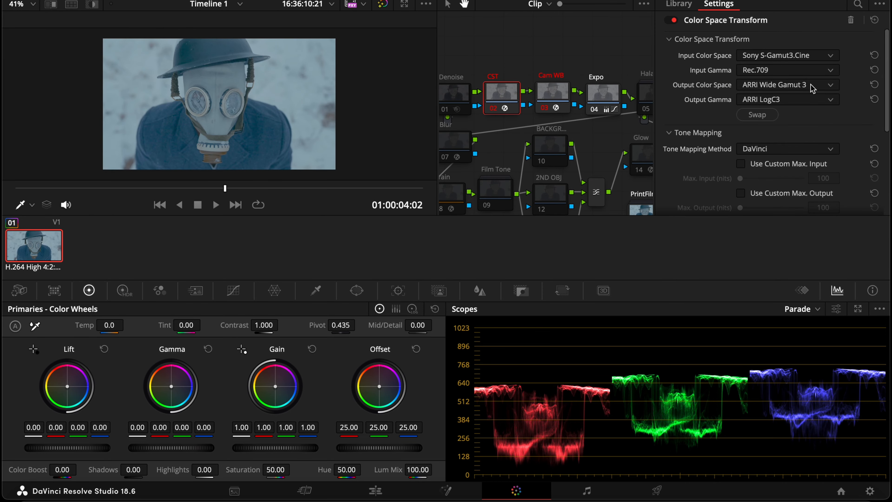
Set the CST node's input gamma to Sony S-Log3
click(810, 72)
scroll(787, 82, down, 3)
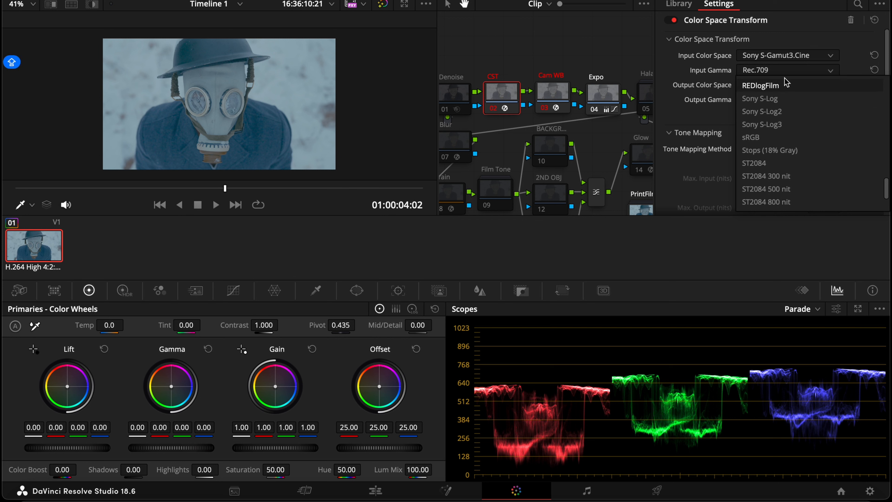
click(762, 124)
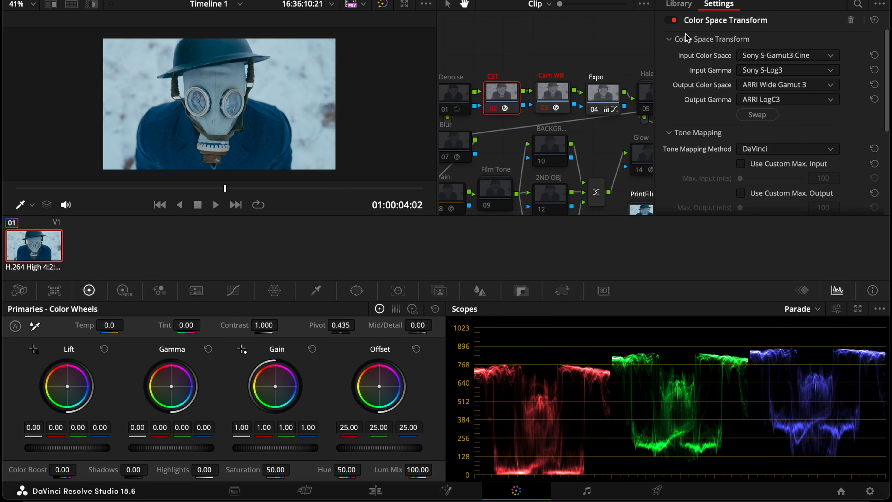
click(811, 0)
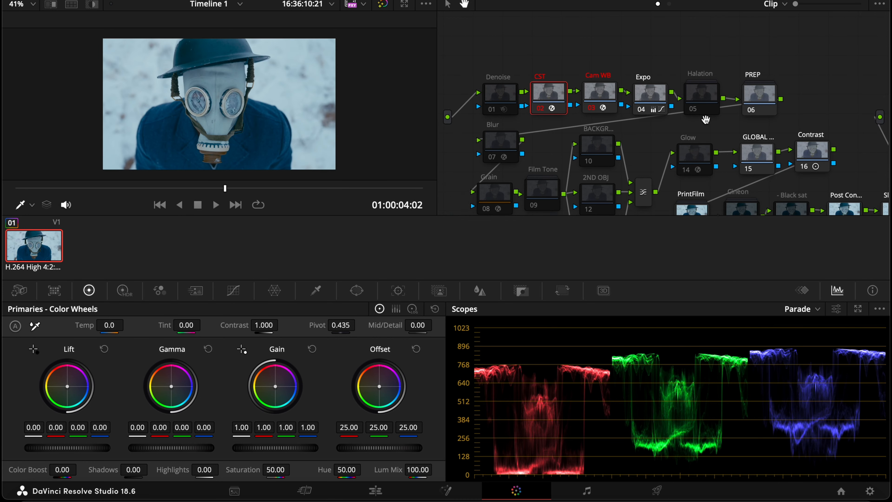
Set the Contrast node's contrast to 1.153 and pivot to 0.593
drag(707, 142, 689, 127)
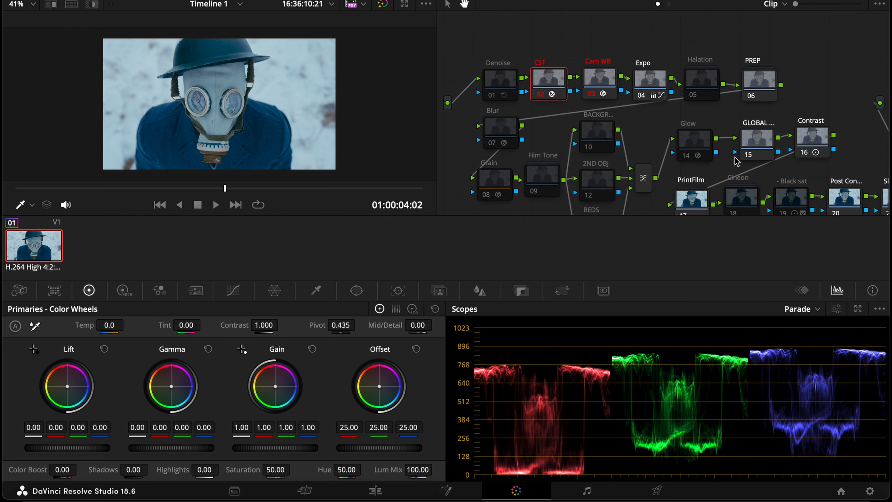
drag(737, 161, 770, 143)
click(818, 115)
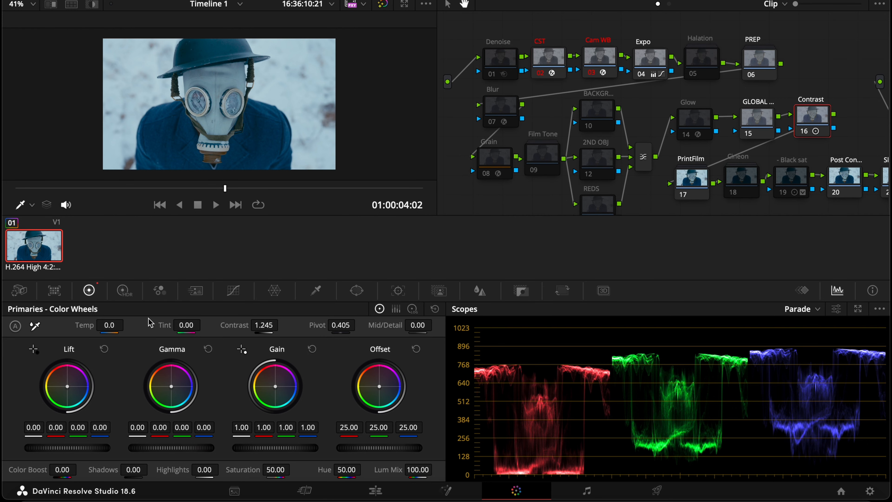
drag(276, 324, 280, 325)
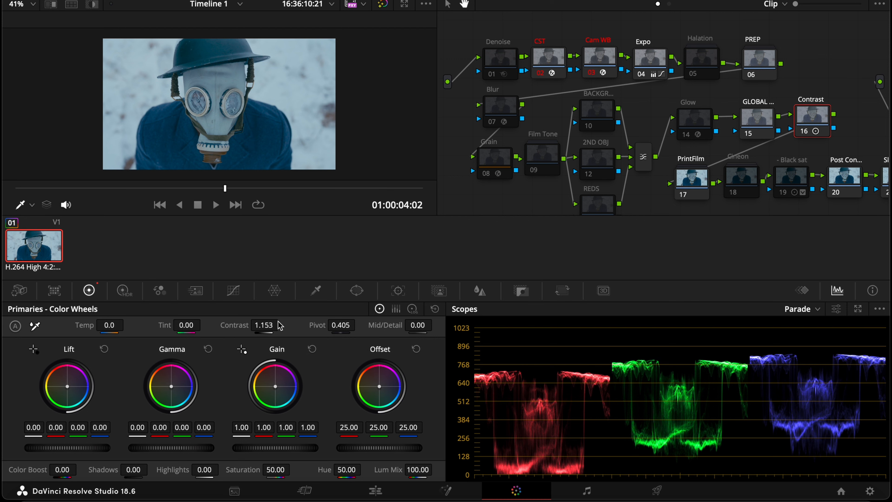
drag(341, 325, 400, 324)
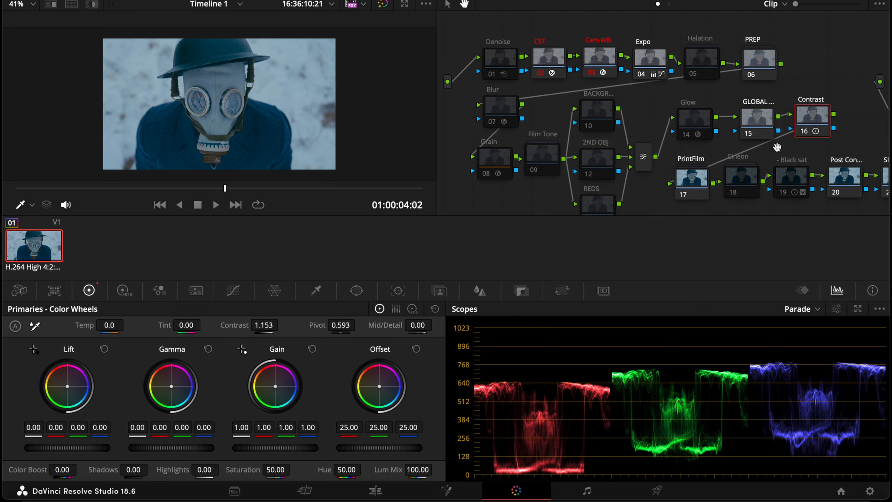
Select the GLOBAL node and open its custom curves
click(761, 126)
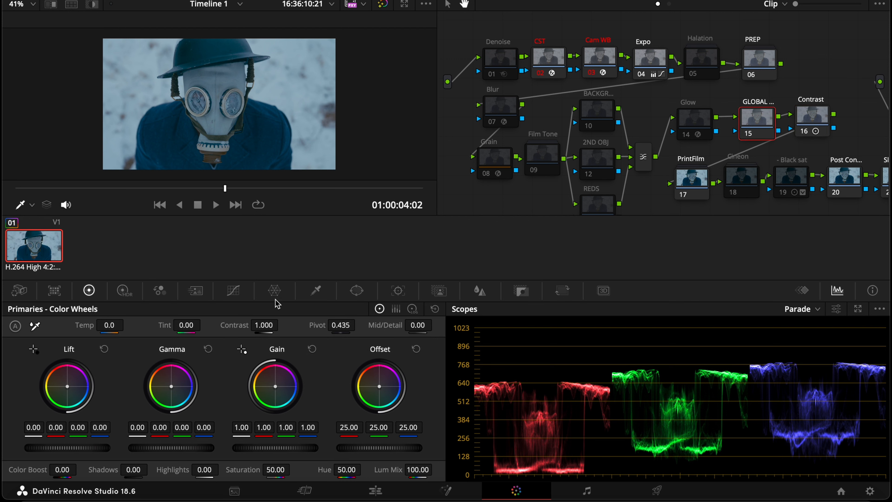
click(234, 291)
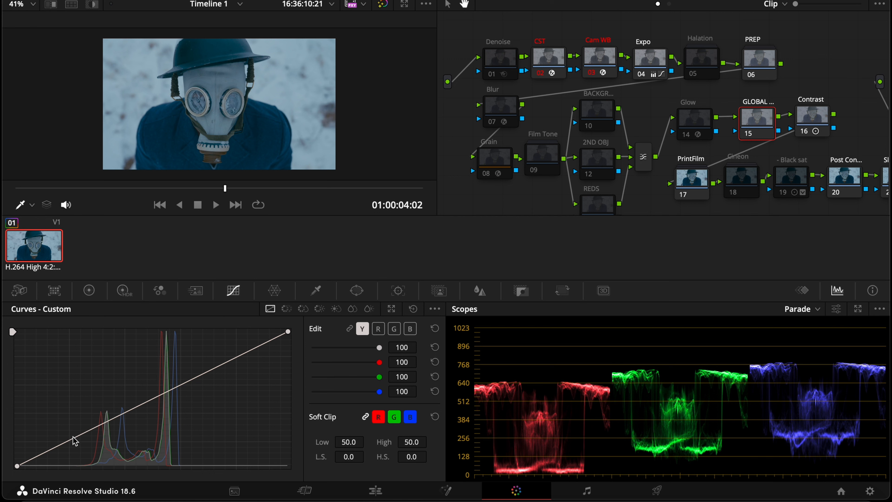
Add a shadow point and an upper-midtone point to the GLOBAL node's luma curve and bend it into an S-curve
click(83, 436)
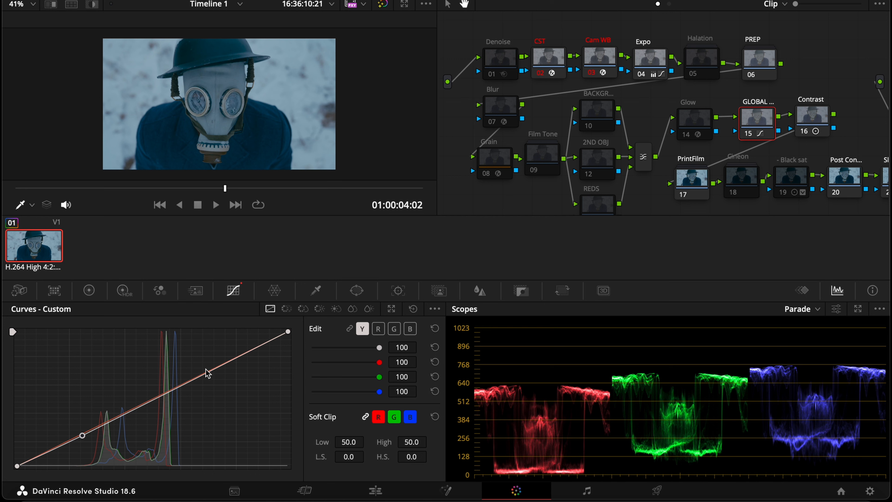
click(189, 381)
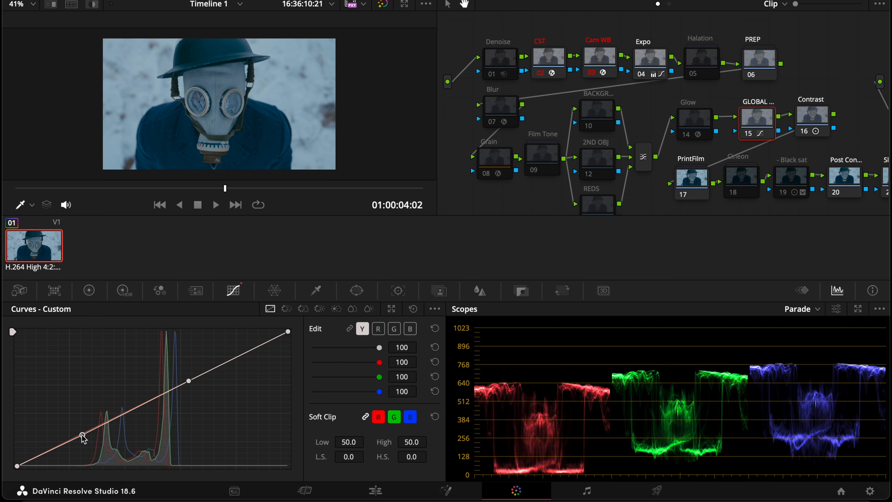
drag(83, 438, 87, 447)
drag(87, 442, 85, 435)
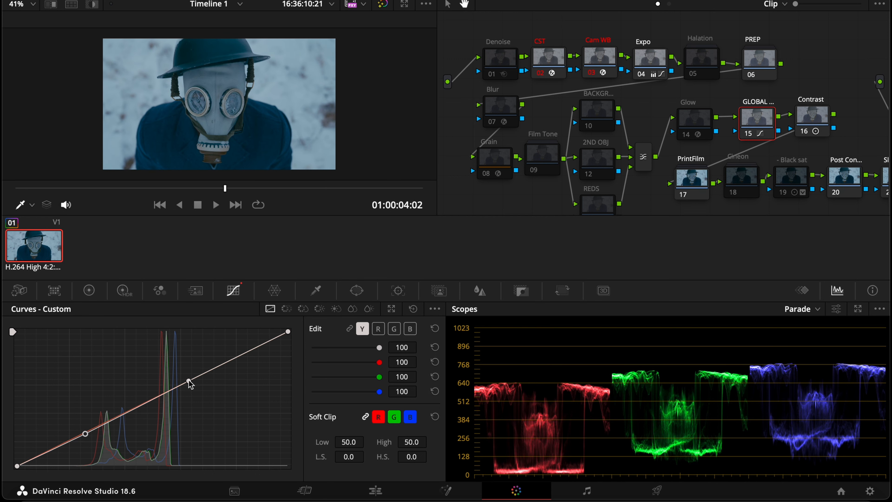
mouse_move(190, 381)
mouse_down()
mouse_move(193, 392)
mouse_move(186, 369)
mouse_up()
click(91, 294)
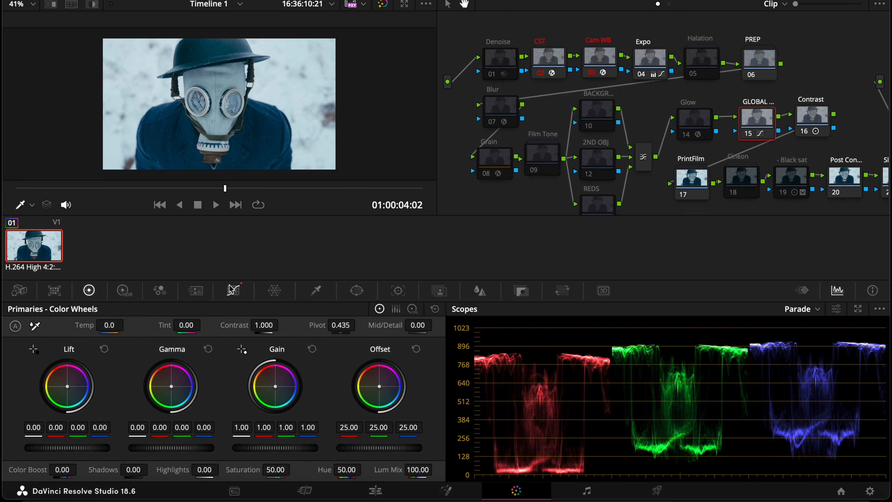
click(234, 291)
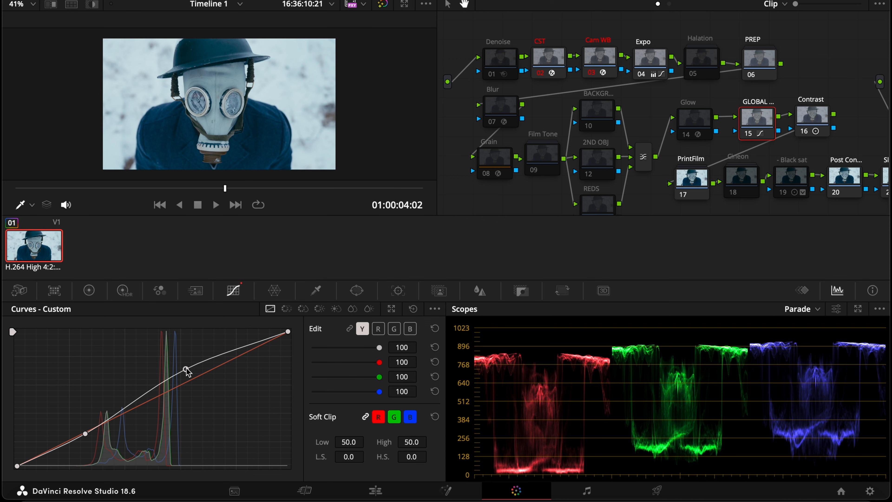
Reshape the luma curve by lowering the white point and lifting the black point for a faded, softer contrast
drag(186, 369, 191, 381)
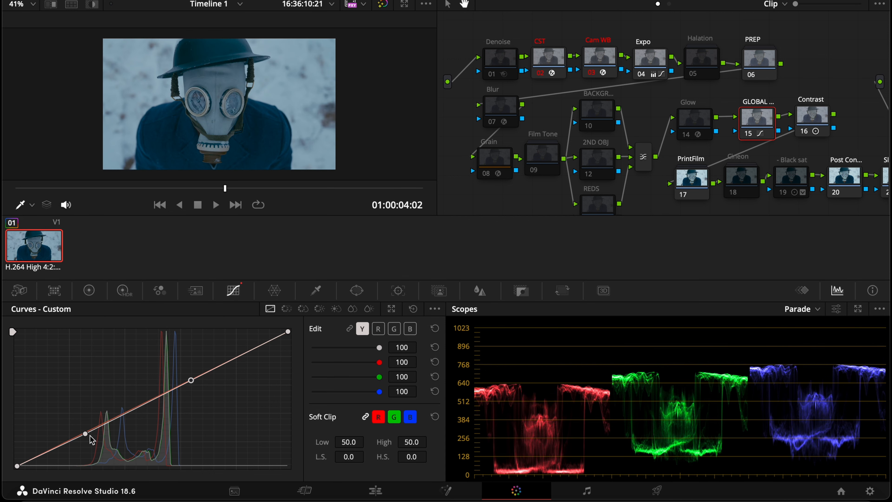
drag(86, 434, 88, 436)
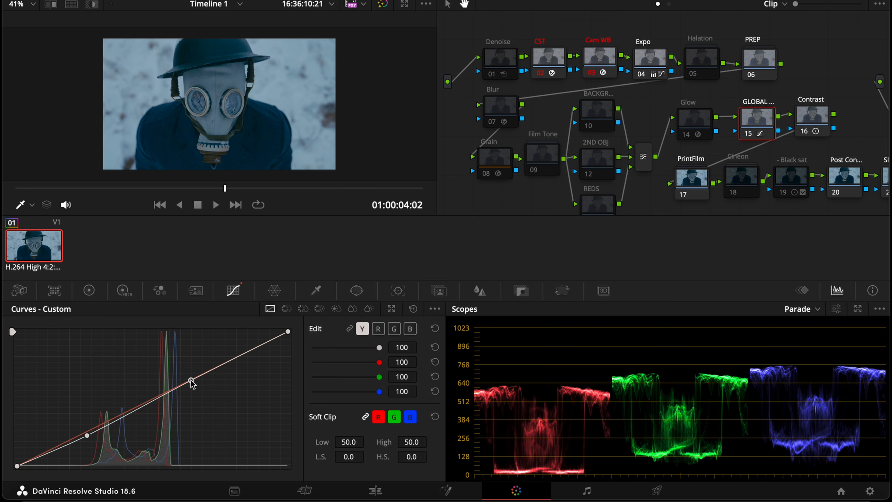
mouse_move(193, 384)
mouse_down()
mouse_move(179, 375)
mouse_move(176, 385)
mouse_up()
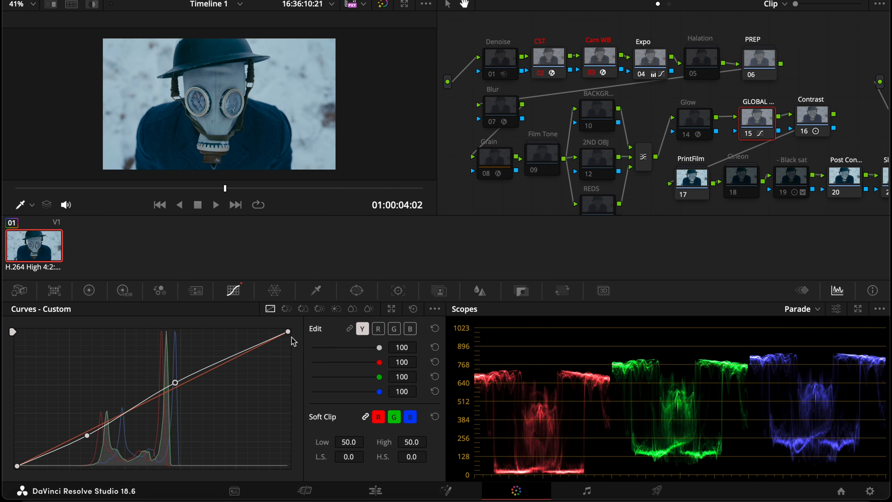
drag(290, 334, 299, 360)
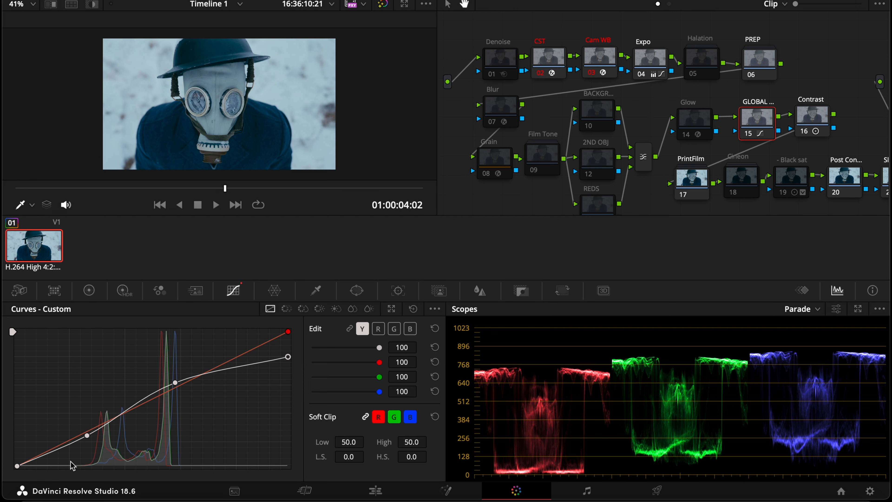
drag(17, 468, 17, 445)
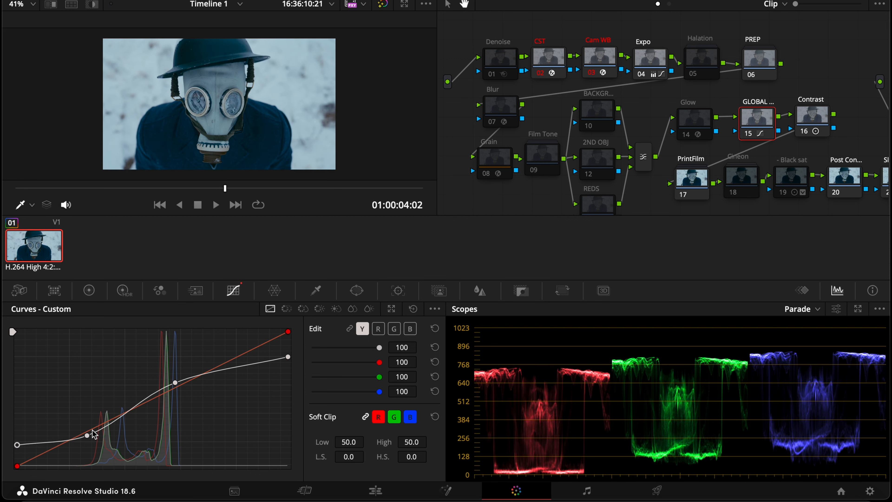
drag(88, 437, 94, 433)
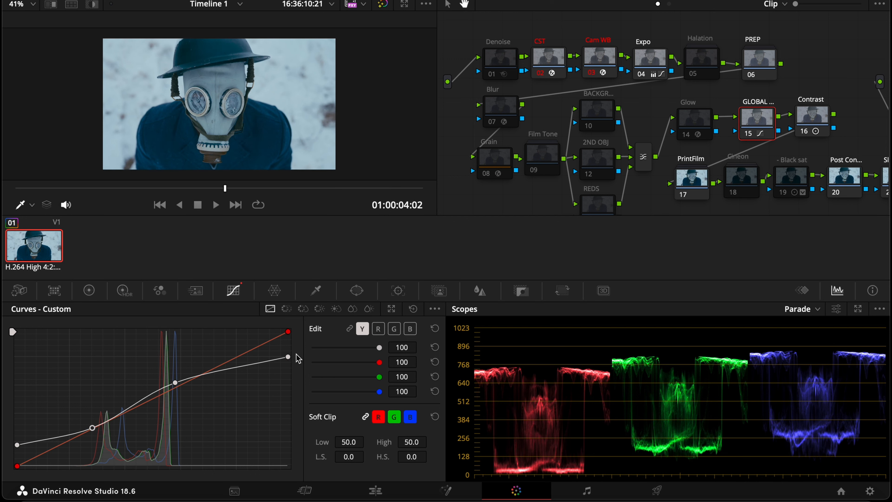
mouse_move(289, 357)
mouse_down()
mouse_move(290, 380)
mouse_move(286, 361)
mouse_move(238, 365)
mouse_move(287, 361)
mouse_up()
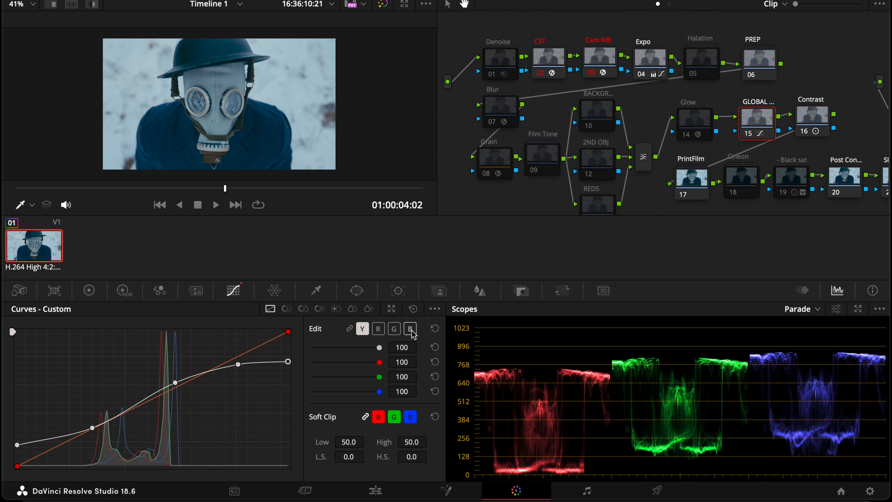
click(379, 328)
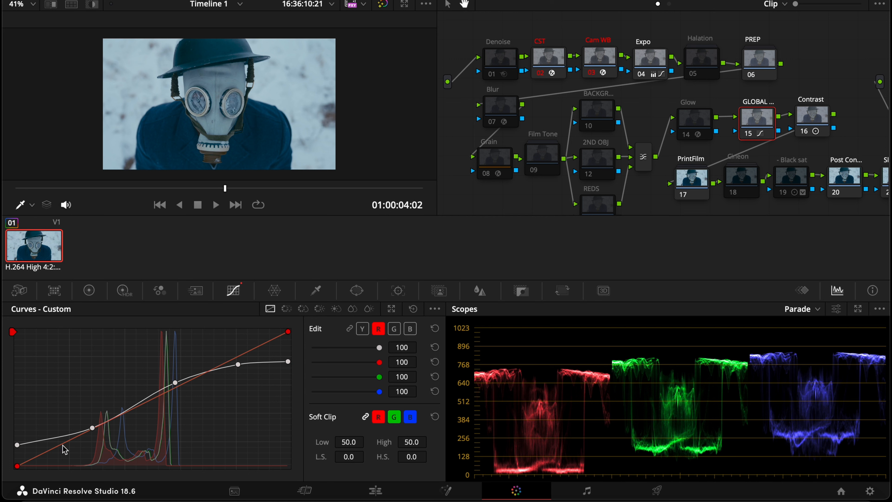
click(70, 444)
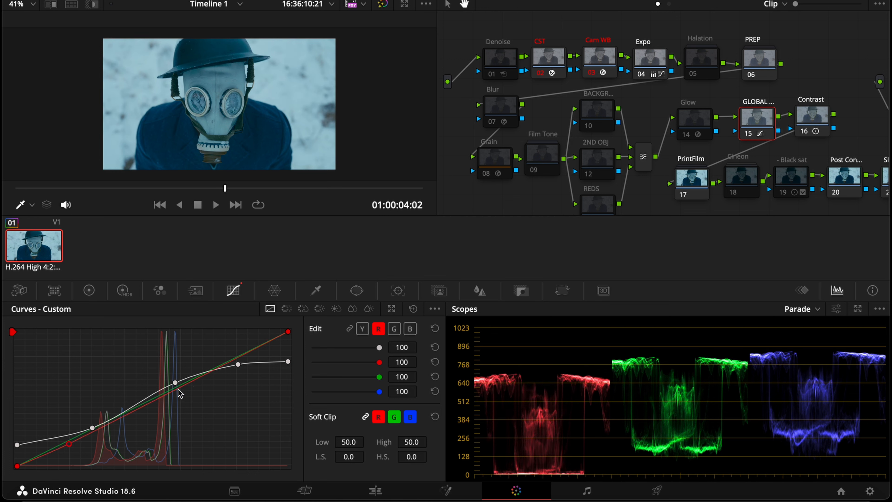
click(216, 366)
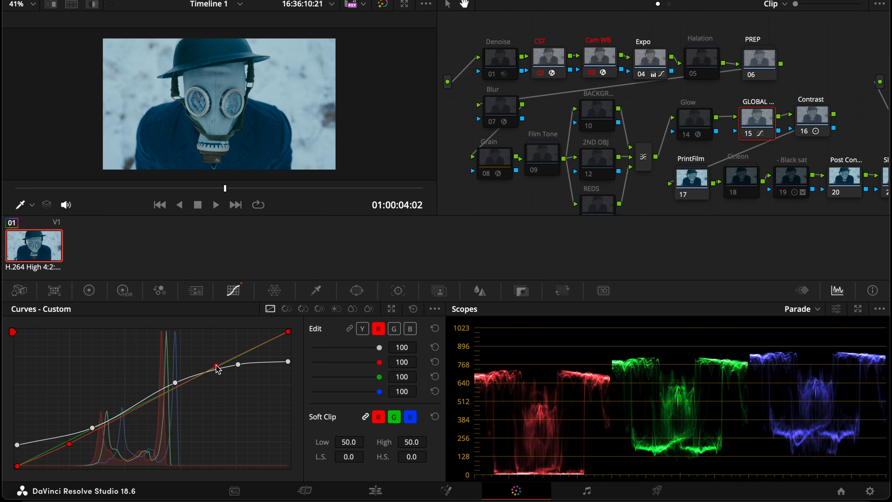
mouse_move(217, 366)
mouse_down()
mouse_move(213, 349)
mouse_move(218, 368)
mouse_up()
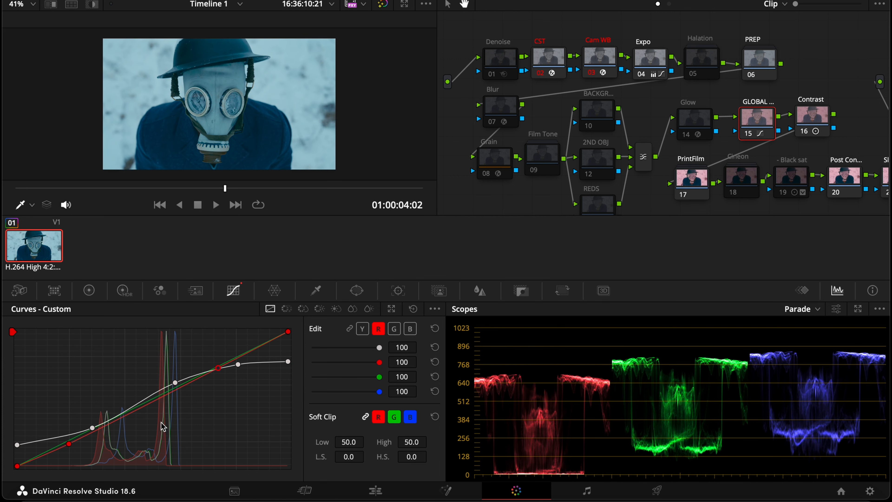
mouse_move(166, 394)
mouse_down()
mouse_move(160, 383)
mouse_move(170, 391)
mouse_up()
right_click(171, 390)
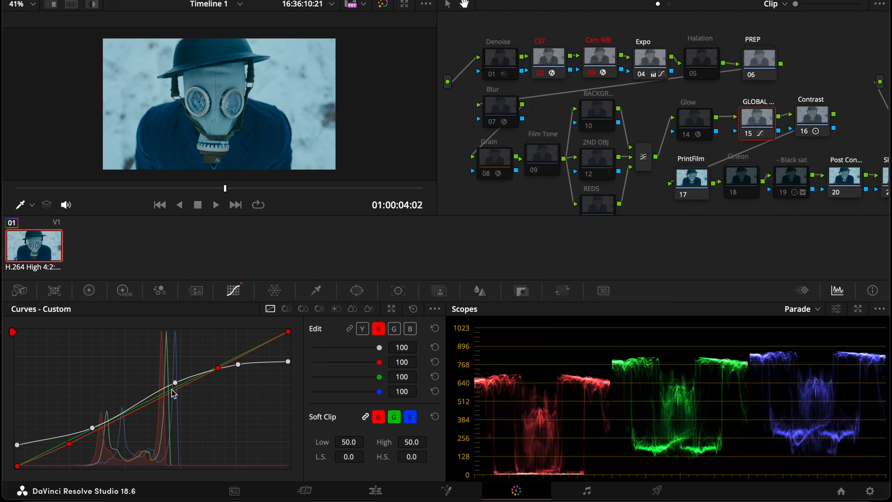
right_click(218, 369)
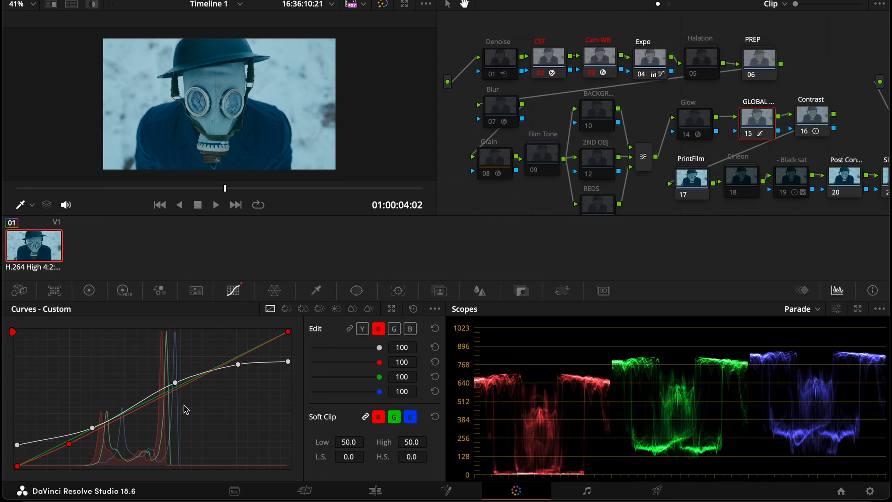
right_click(70, 444)
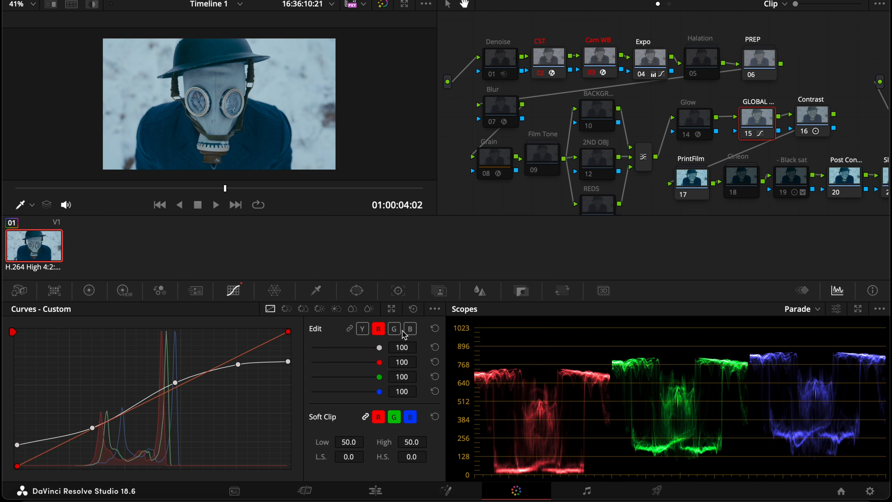
click(394, 329)
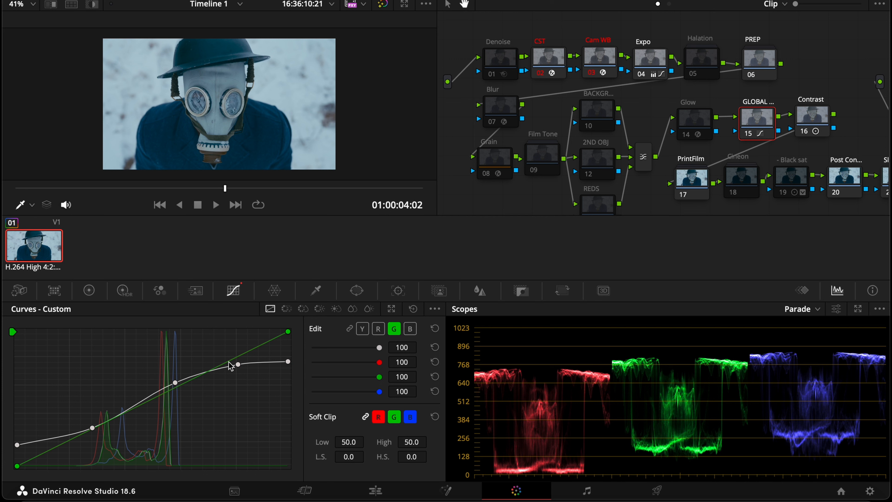
click(218, 367)
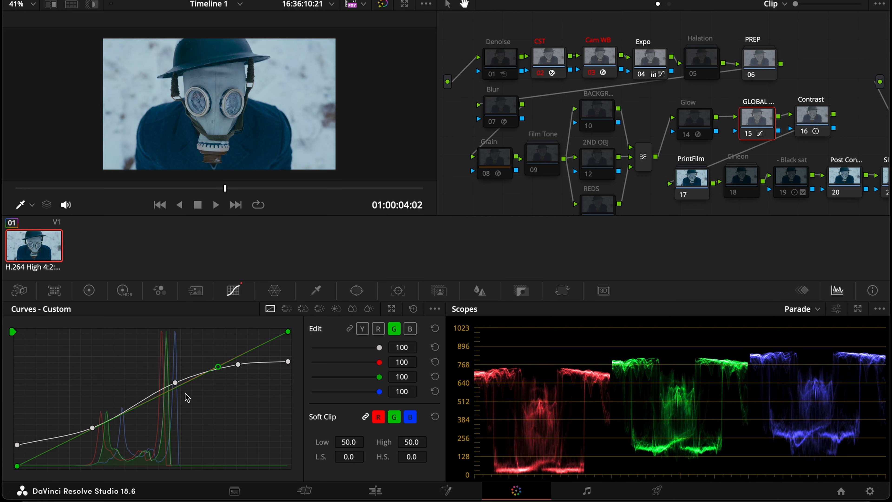
click(114, 418)
drag(218, 367, 218, 347)
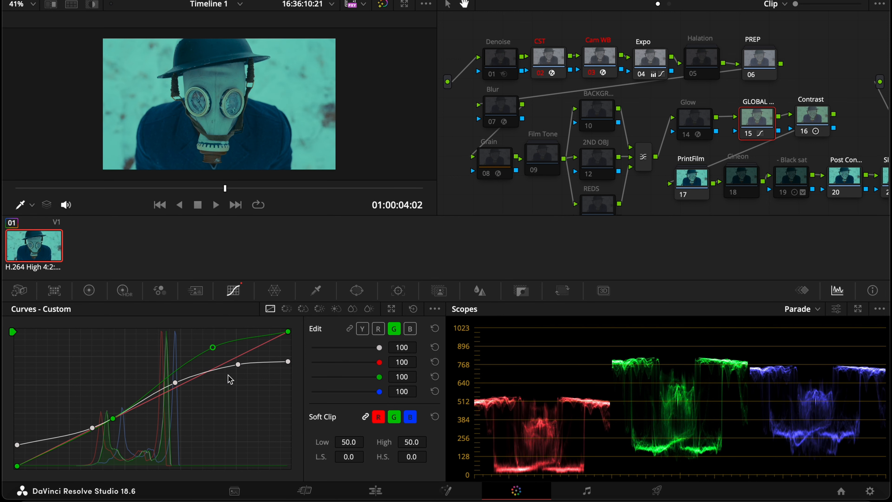
drag(116, 421, 115, 421)
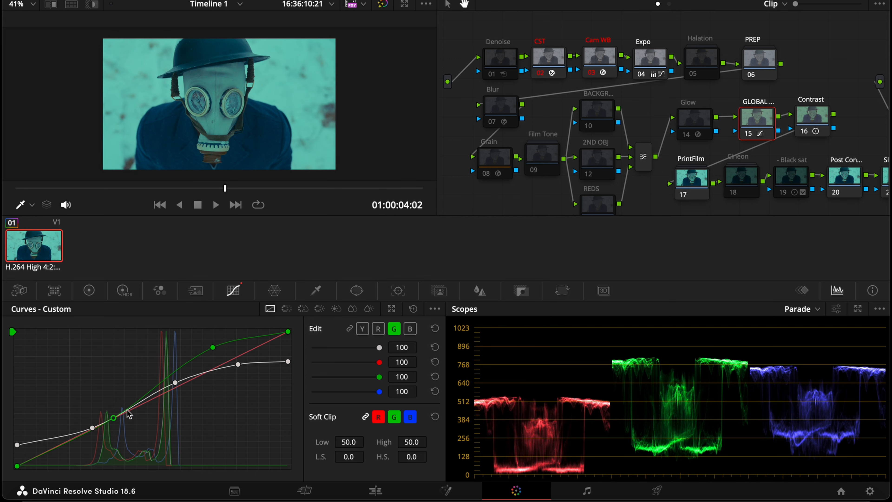
mouse_move(66, 442)
mouse_down()
mouse_move(63, 419)
mouse_move(69, 444)
mouse_up()
right_click(69, 444)
right_click(114, 420)
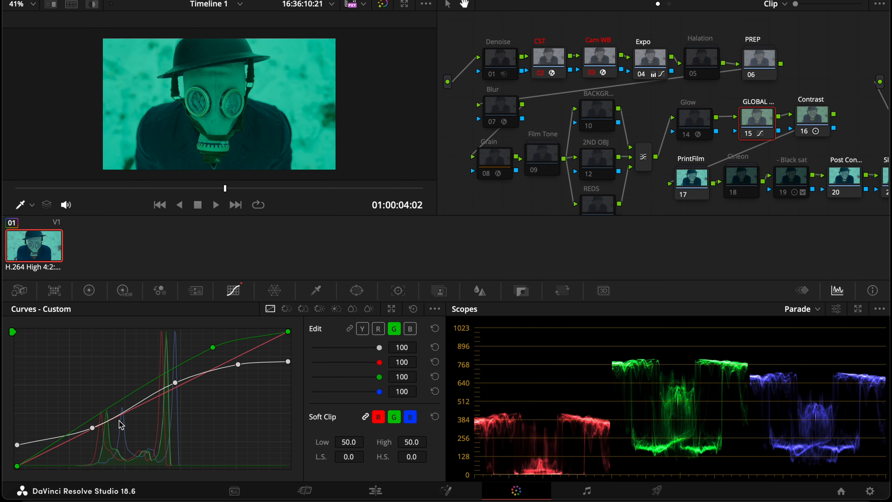
right_click(212, 348)
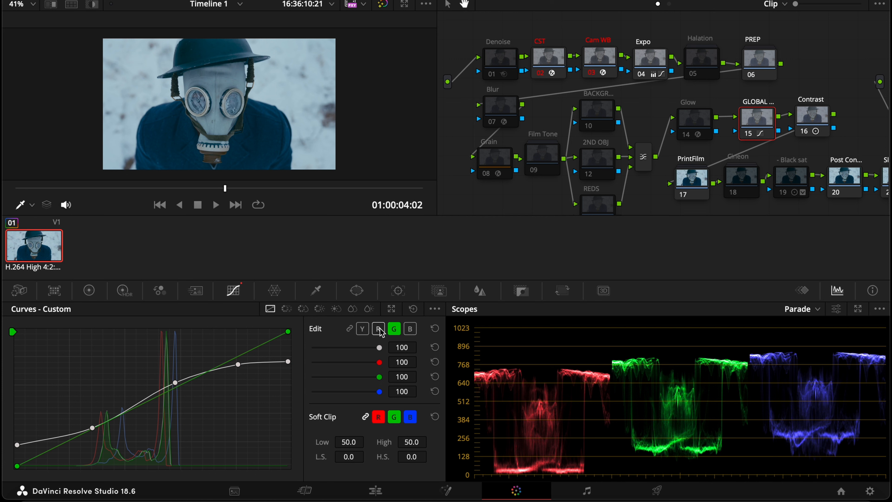
Set the Cam WB node's source illuminant temperature to 5528 K
click(608, 63)
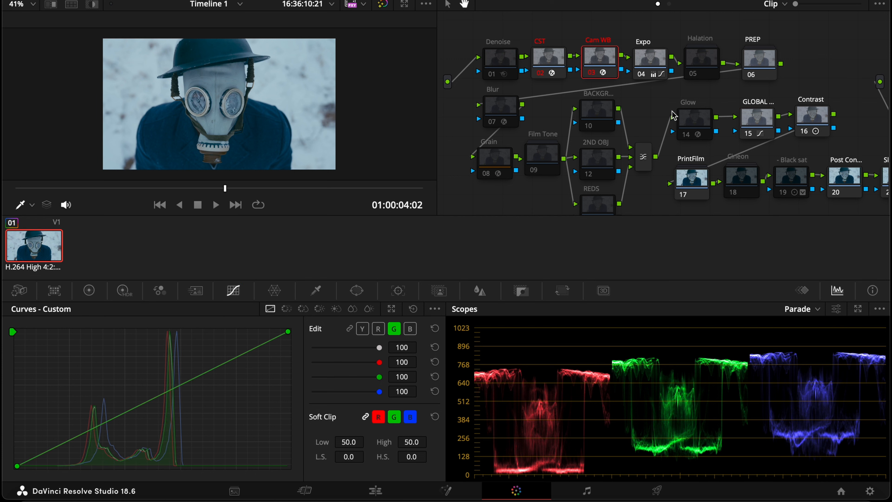
click(827, 1)
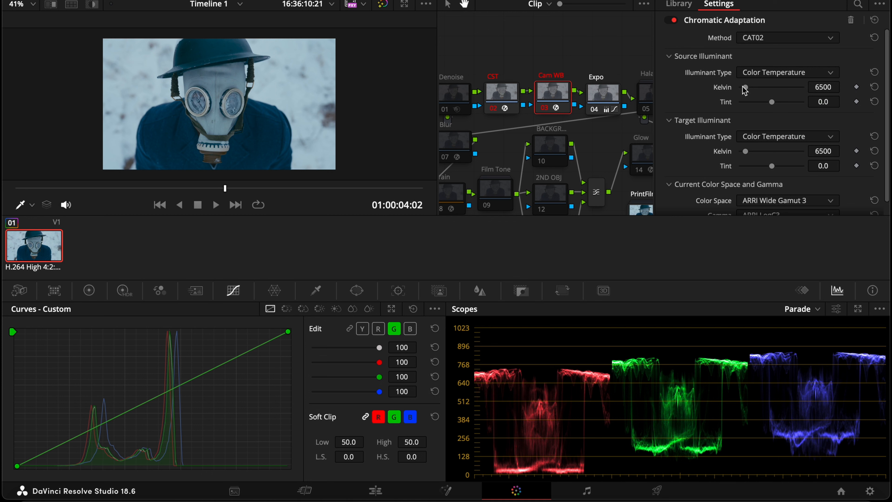
drag(745, 90, 744, 87)
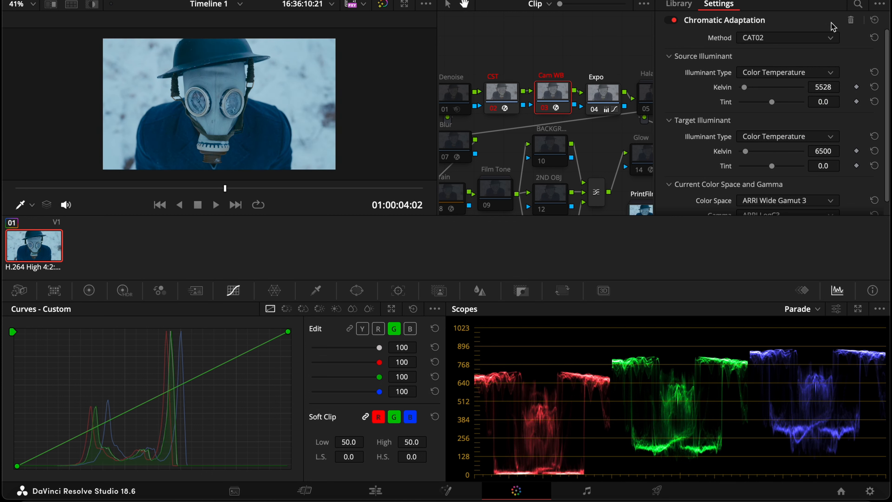
click(805, 1)
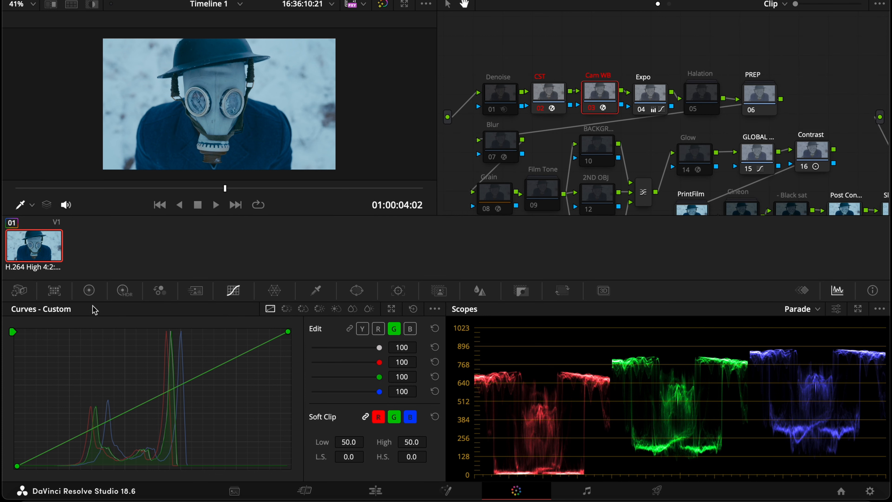
On the Cam WB node, push the gain slightly toward blue and lower saturation to 16
click(89, 290)
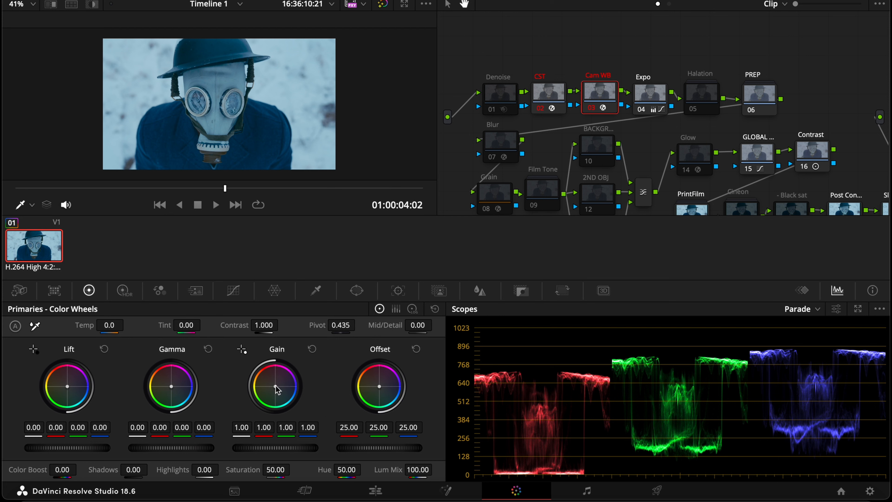
drag(278, 389, 281, 388)
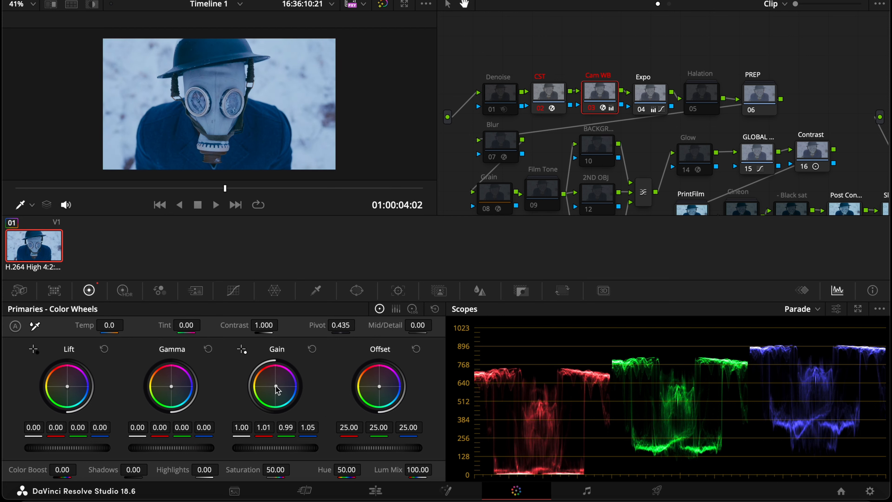
drag(273, 471, 248, 471)
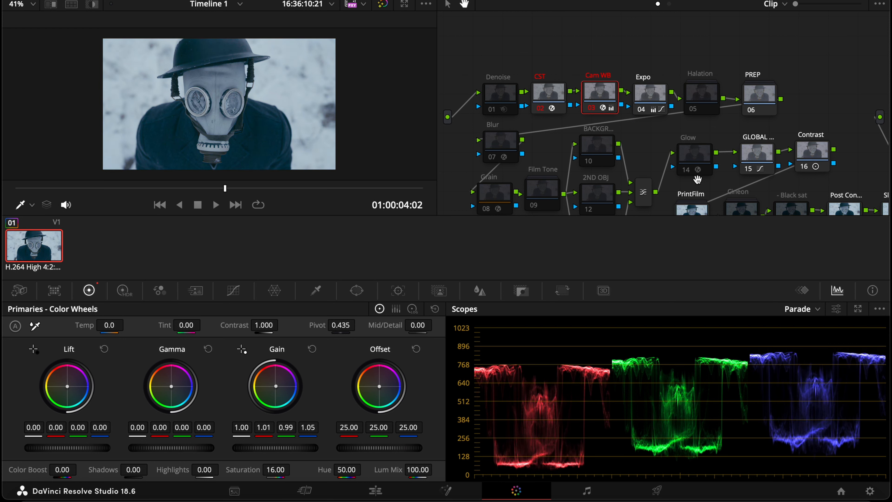
Review the node tree and the graded clip in a full-screen viewer
click(757, 163)
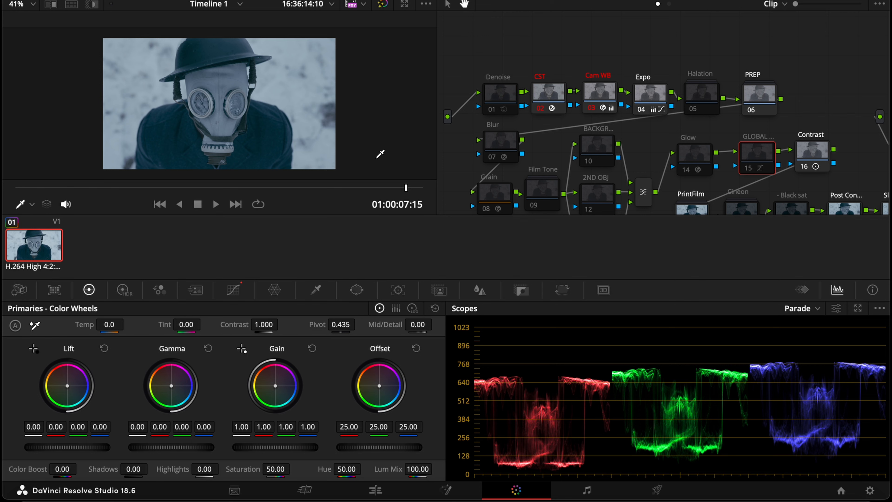
scroll(572, 163, down, 2)
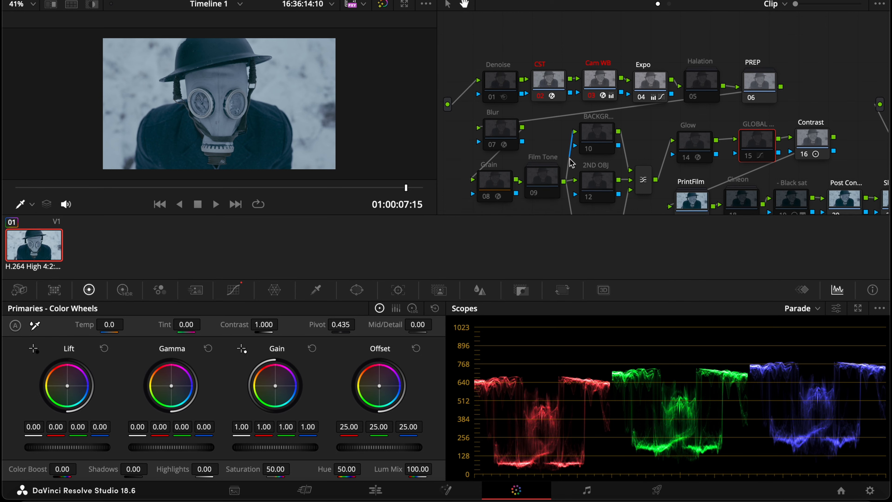
scroll(572, 163, down, 3)
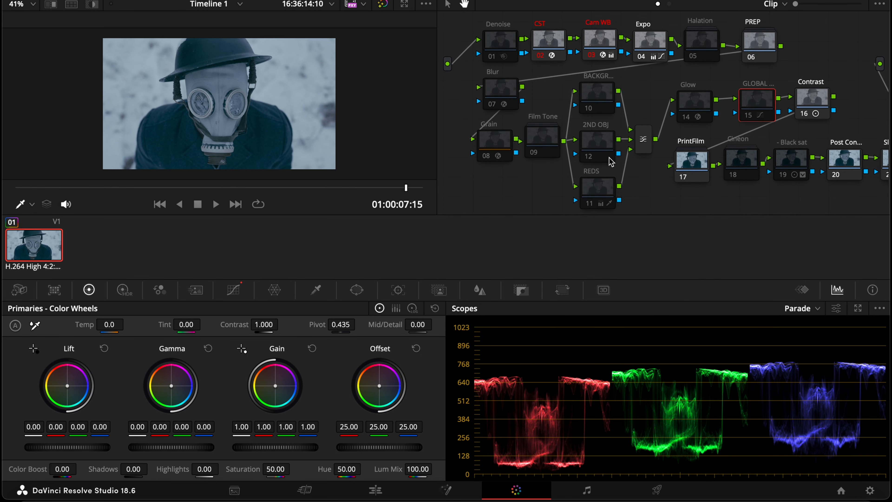
scroll(611, 162, down, 1)
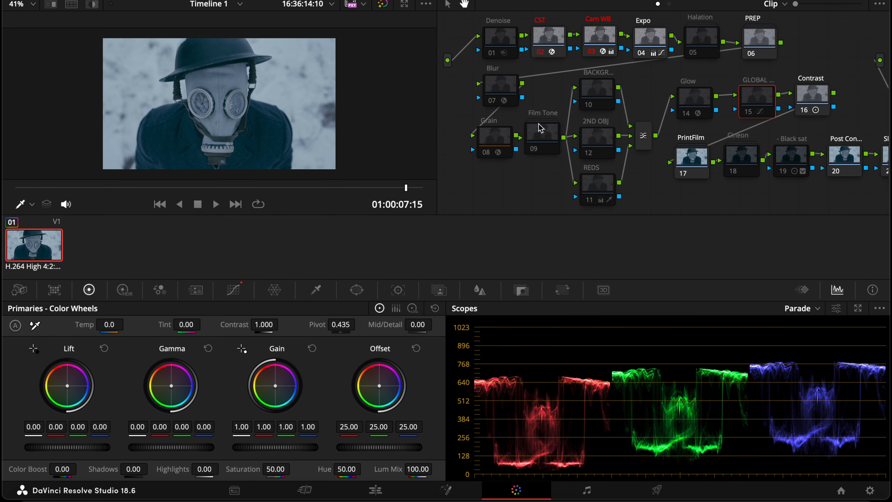
click(589, 190)
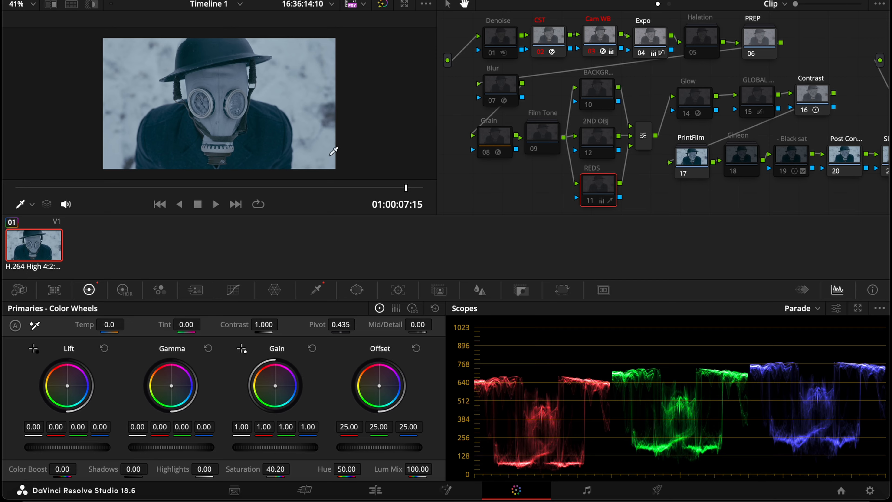
key(super+f)
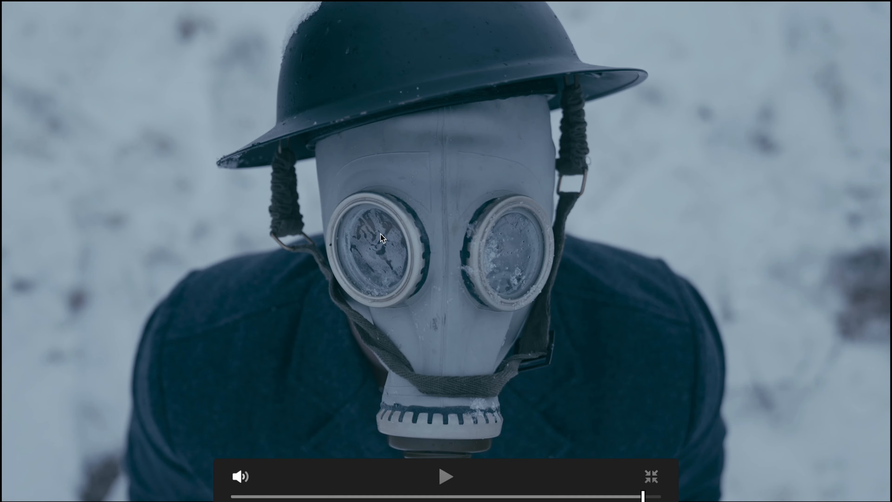
key(Escape)
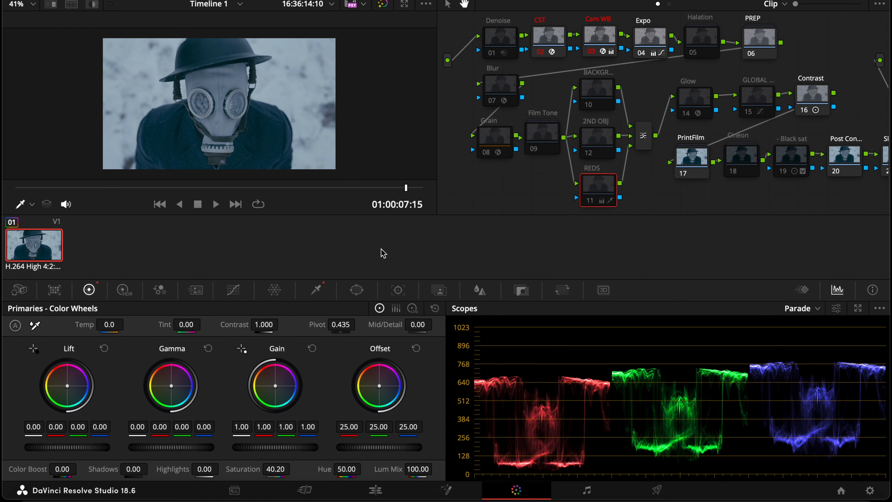
Set the Contrast node's contrast to 1.253
click(806, 103)
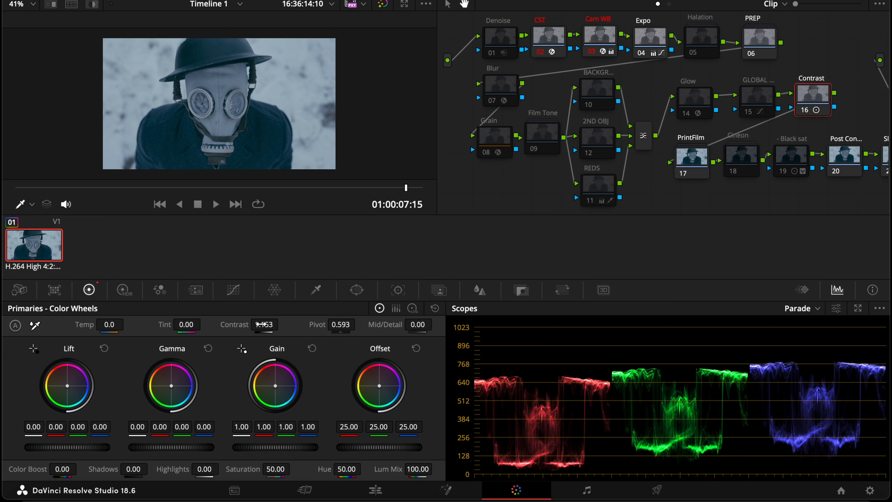
drag(269, 325, 281, 324)
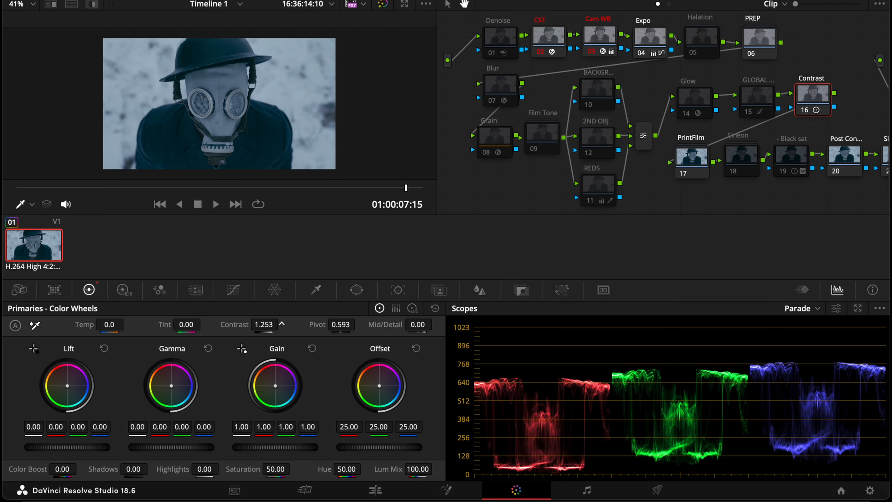